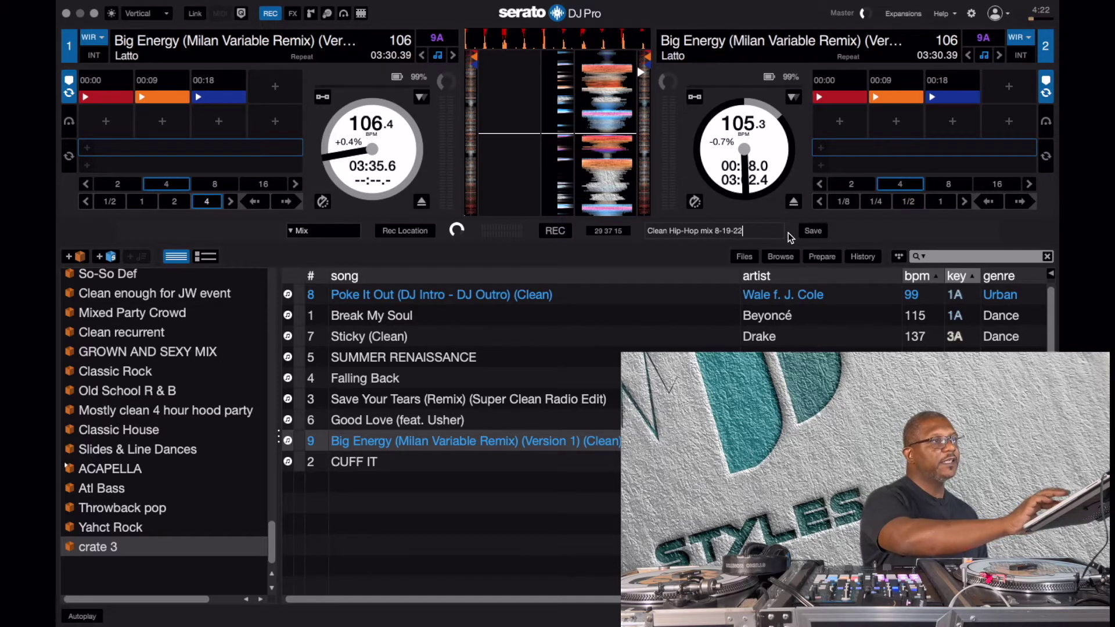
- Save the recorded mix under the name Clean Hip-Hop mix 8-19-22
click(814, 231)
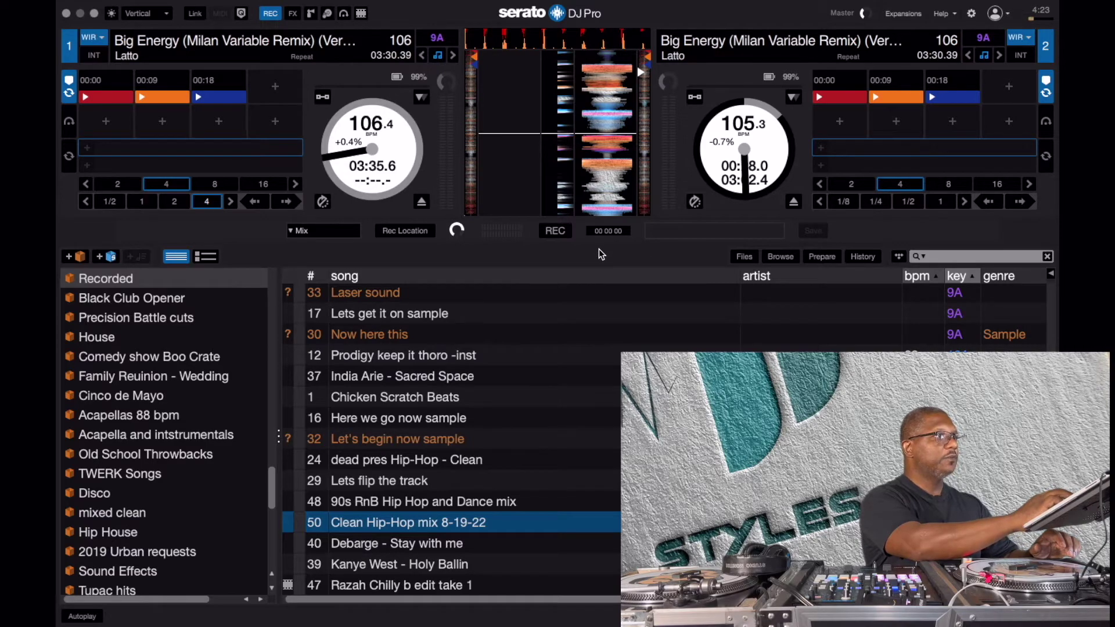
key(super+q)
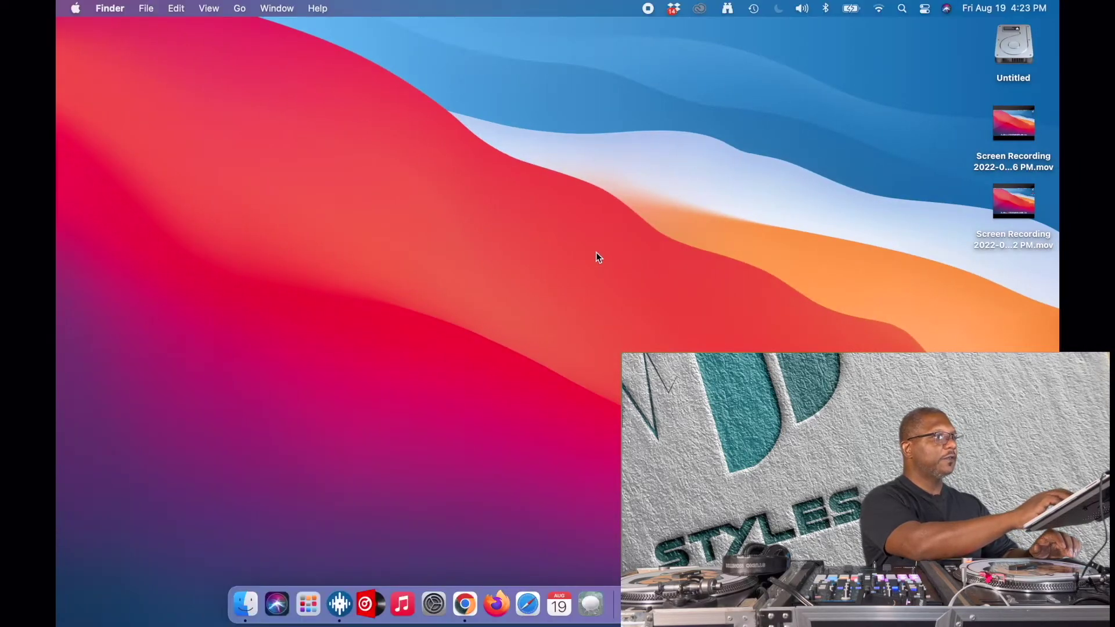
key(ctrl+Left)
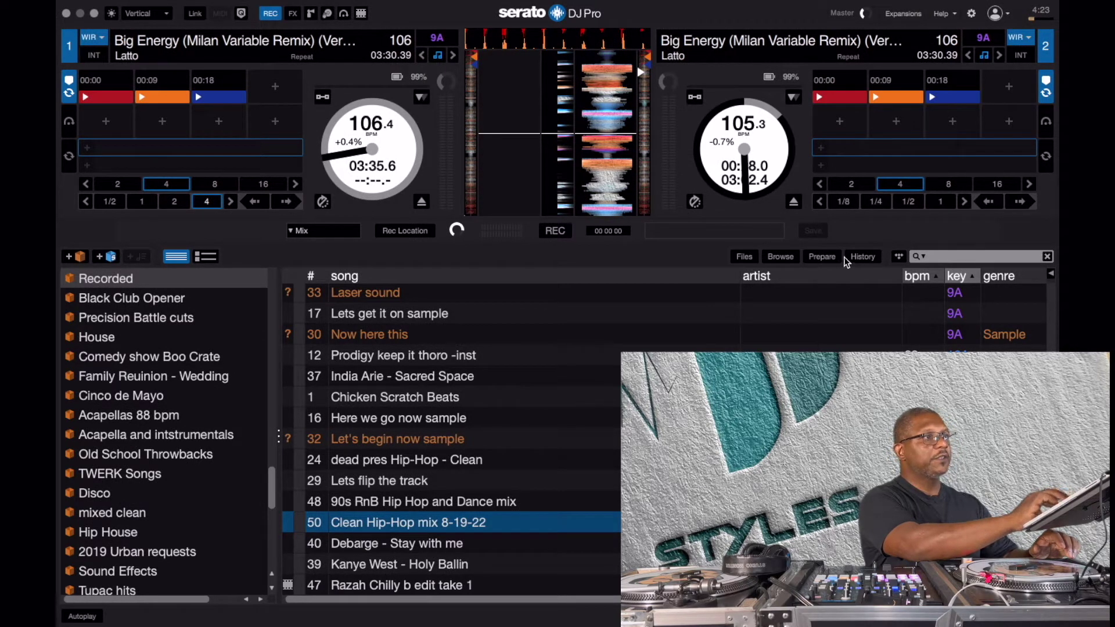
- Open the play history and delete the track Only You from today's 8/19/22 session
click(859, 257)
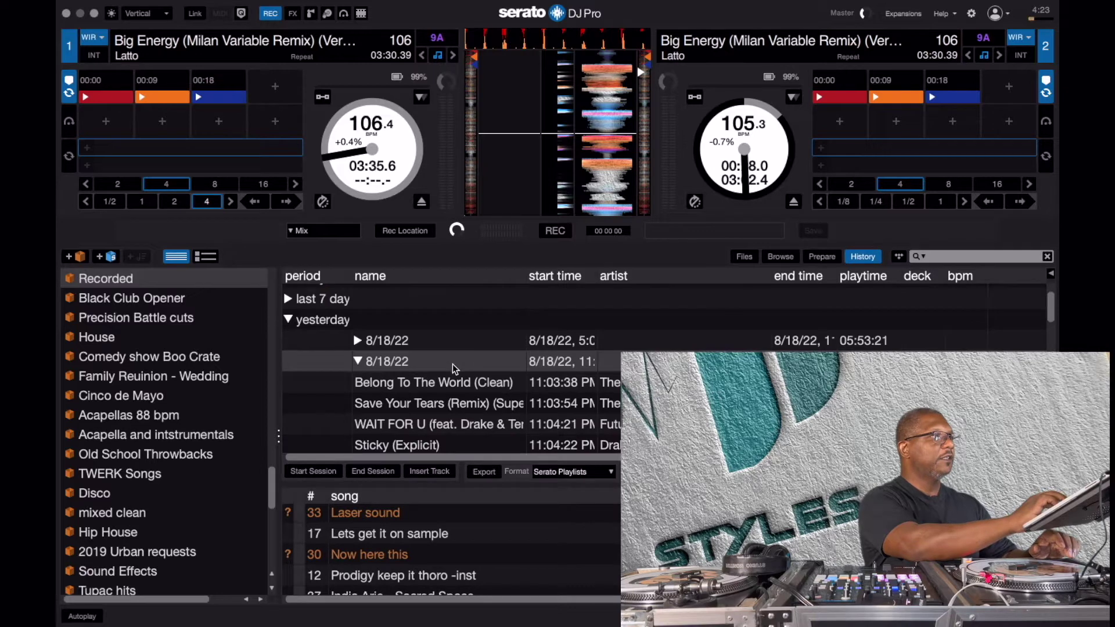
scroll(455, 369, down, 3)
scroll(454, 369, down, 10)
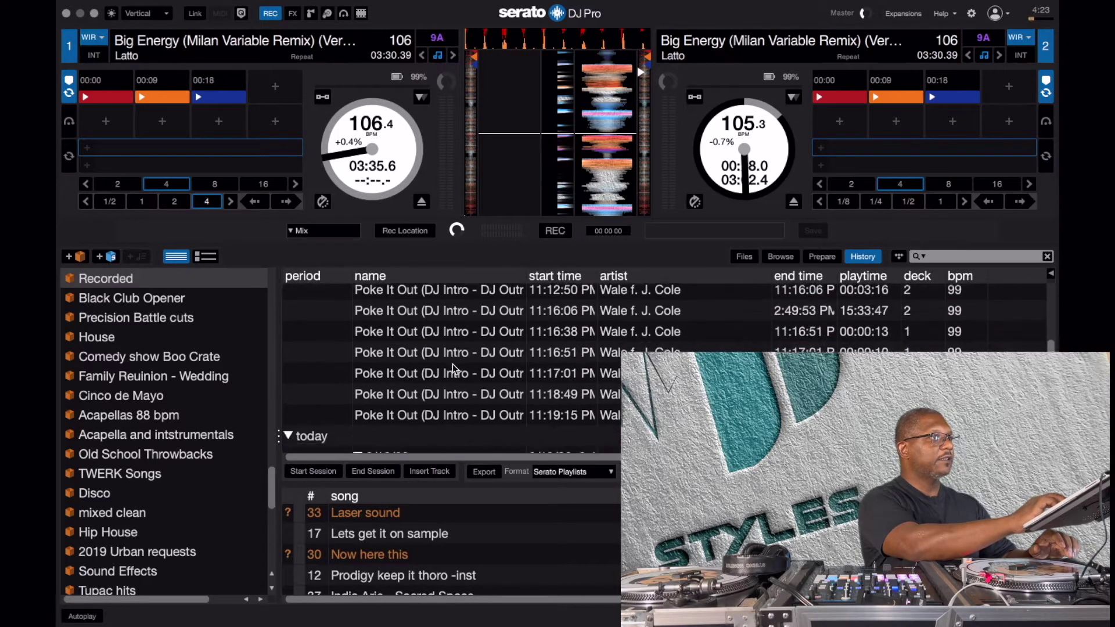
scroll(454, 369, up, 4)
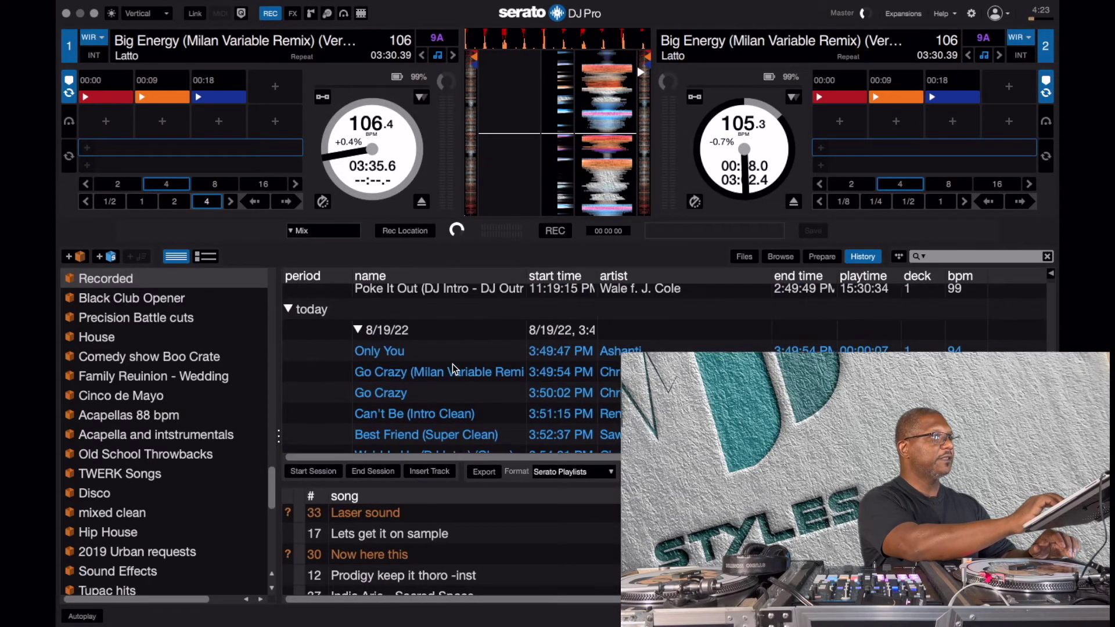
click(394, 351)
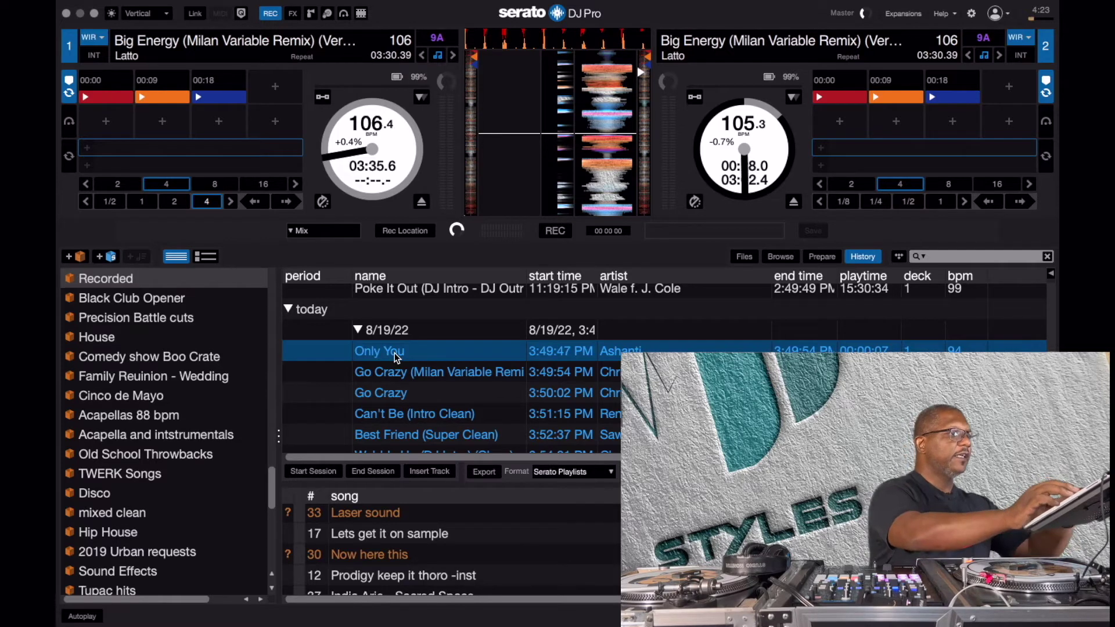
key(BackSpace)
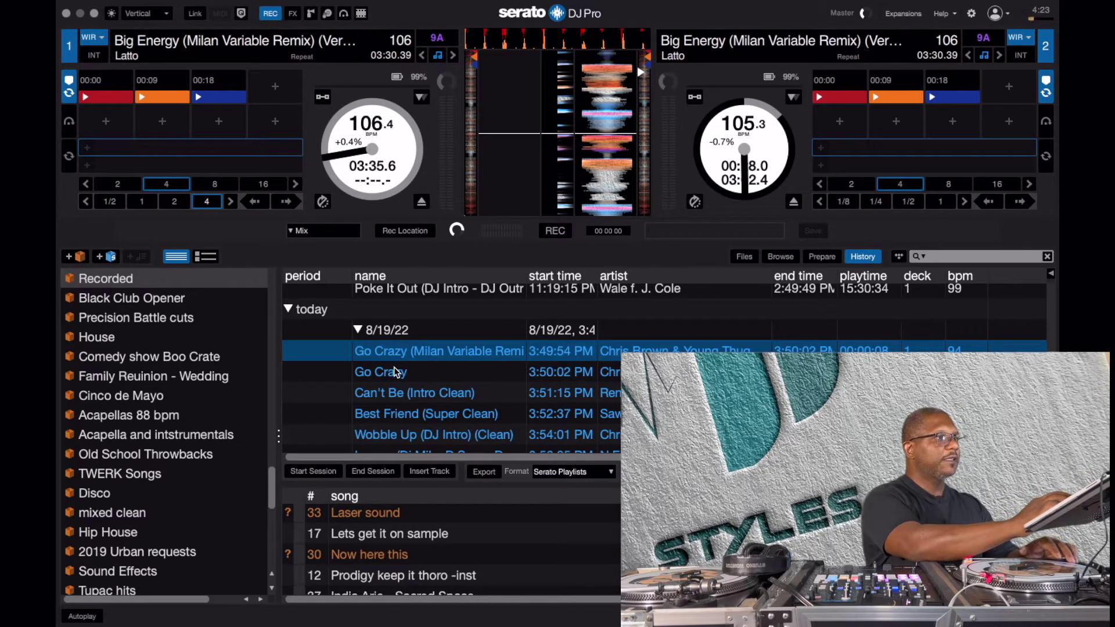
- Review the tracks of today's session in the history and select the whole 8/19/22 session
scroll(435, 391, down, 5)
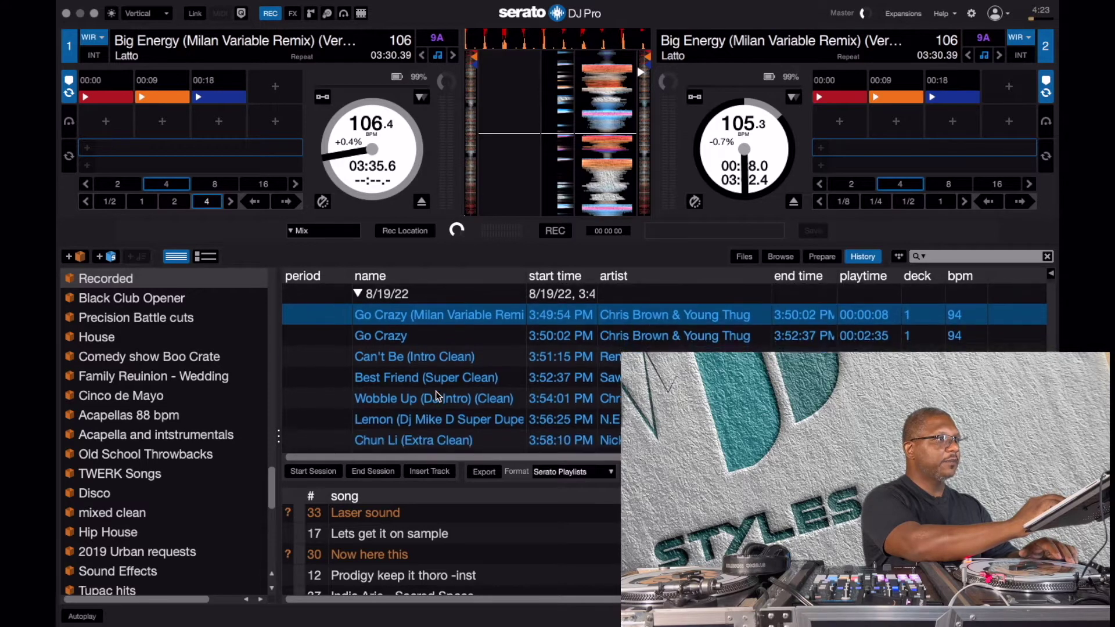
scroll(436, 394, down, 6)
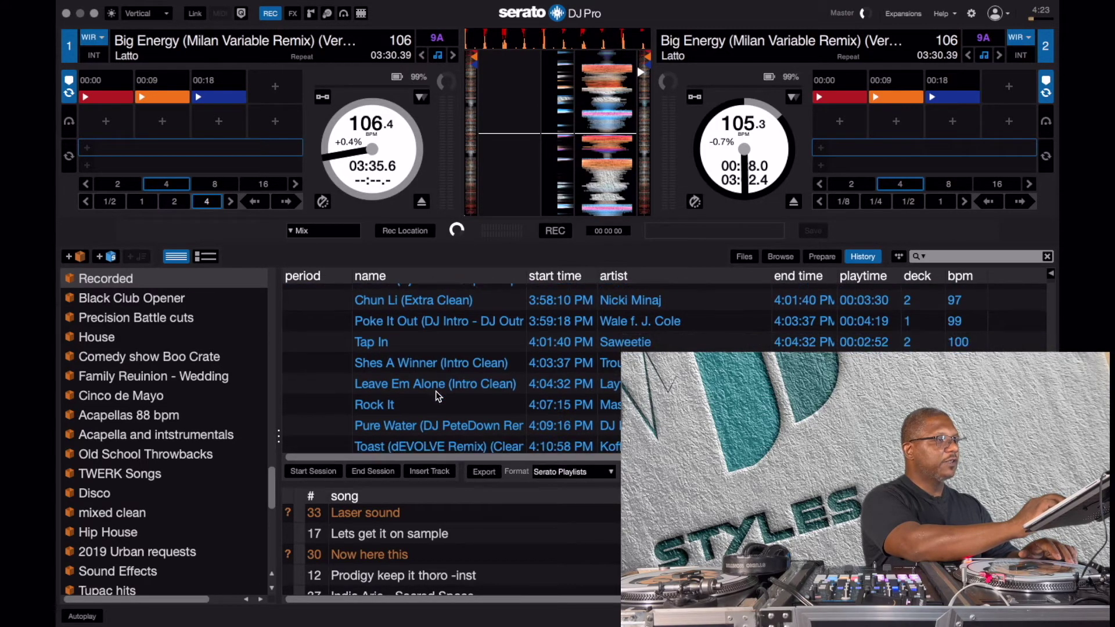
scroll(437, 396, down, 1)
scroll(437, 397, up, 5)
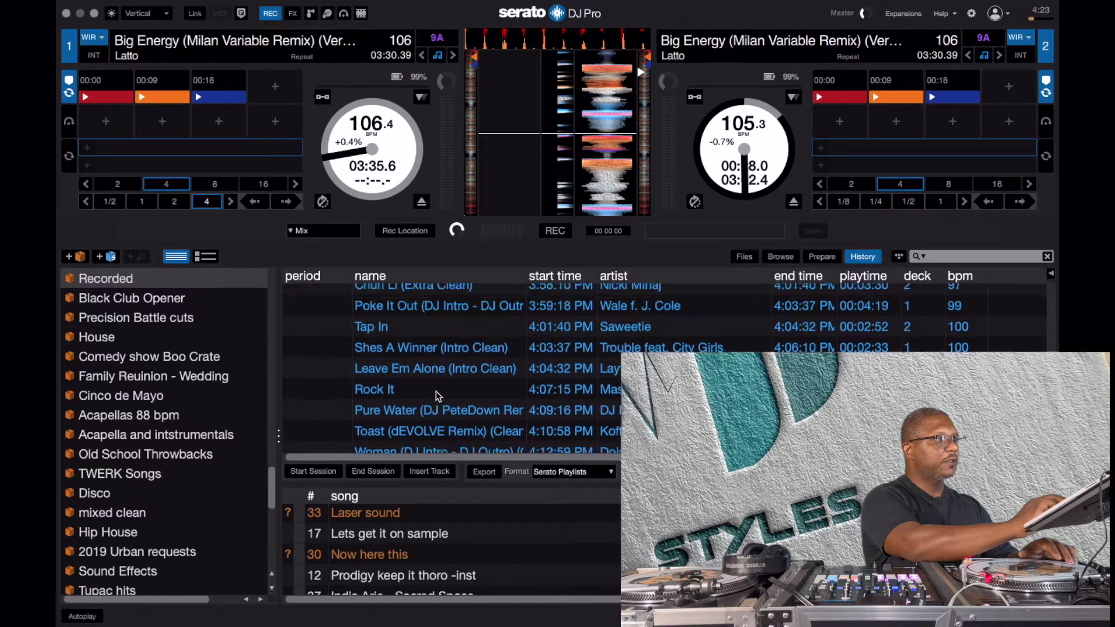
scroll(436, 397, up, 12)
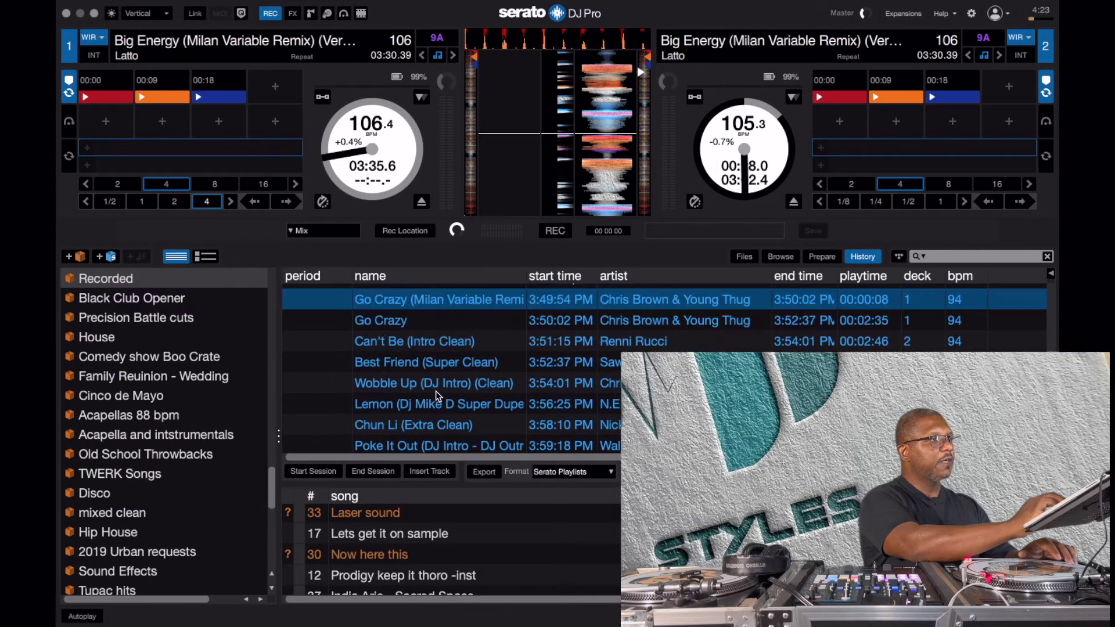
scroll(438, 396, down, 4)
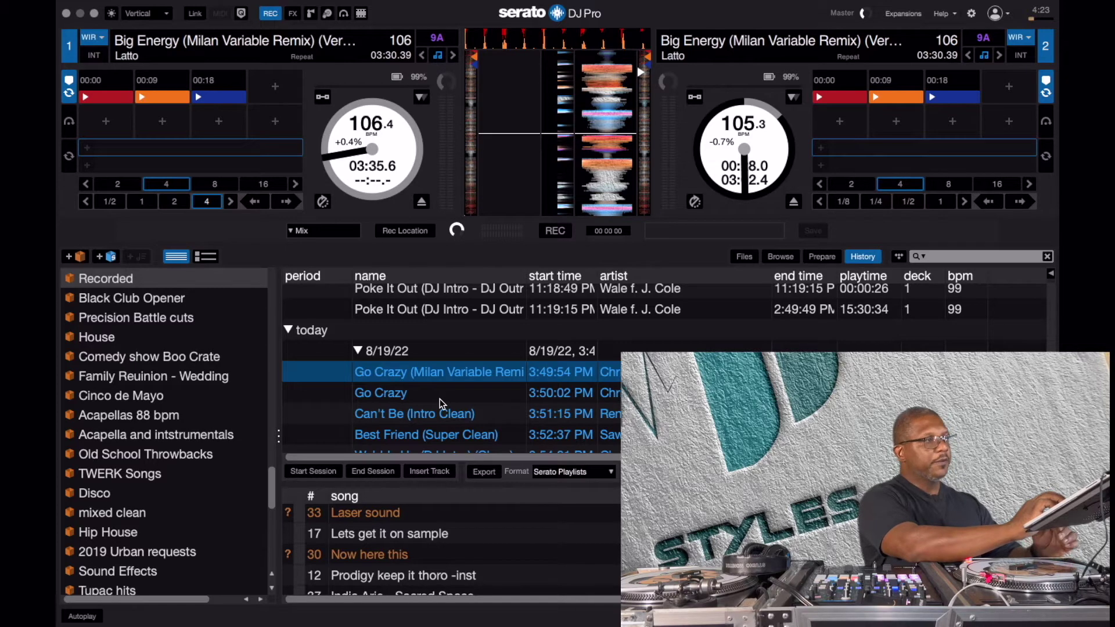
click(444, 355)
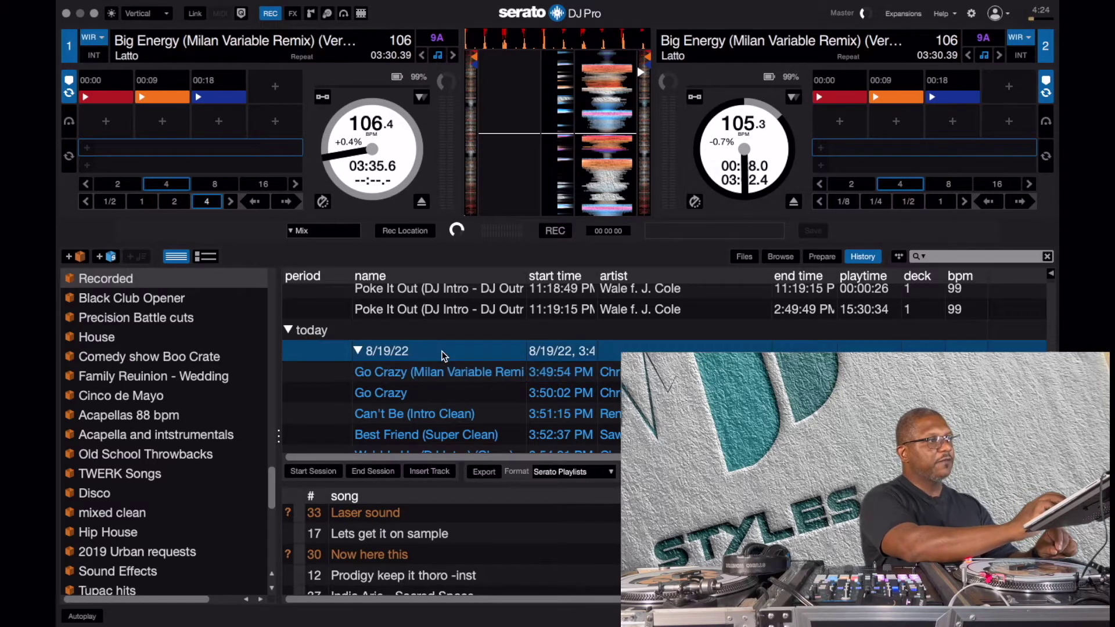
click(428, 412)
click(439, 433)
click(438, 407)
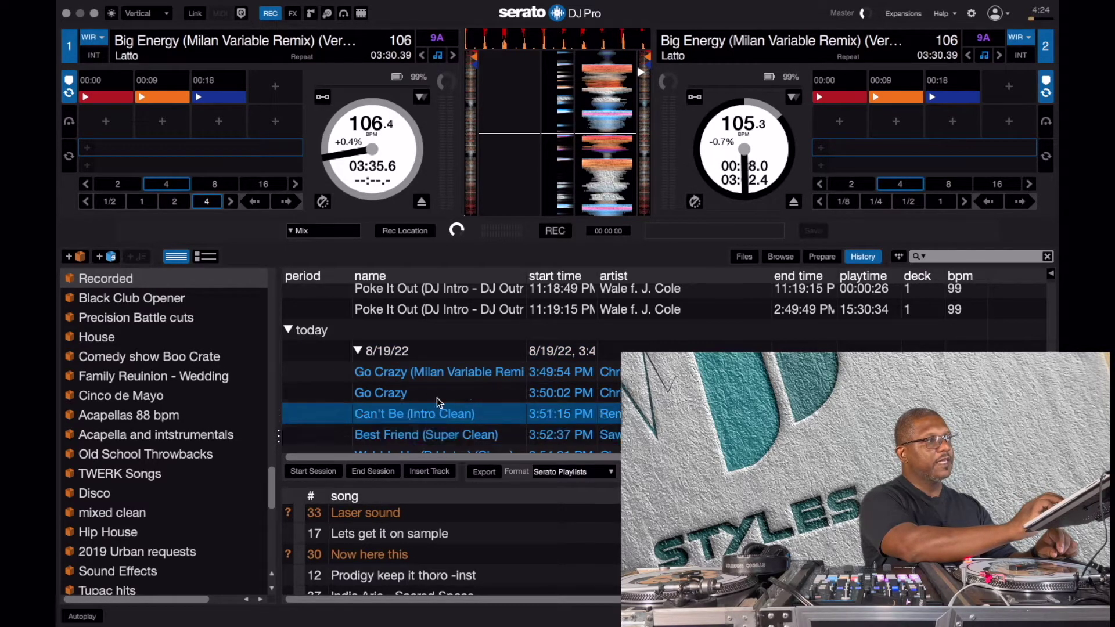
click(415, 348)
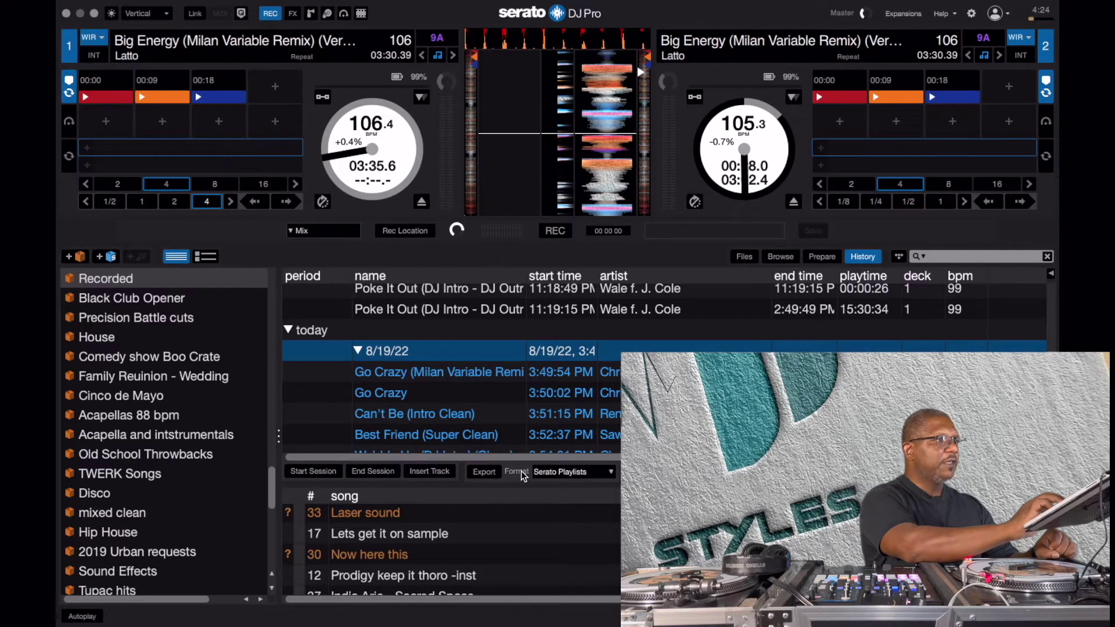
- Check the available export formats and export the selected session in the Serato Playlists format
click(611, 473)
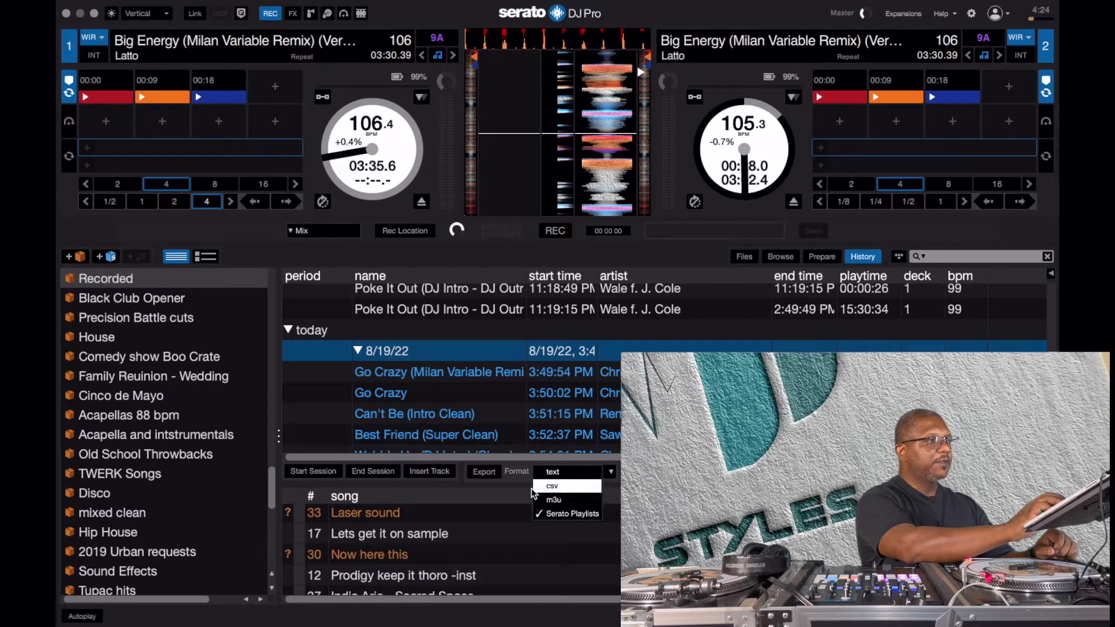
click(513, 496)
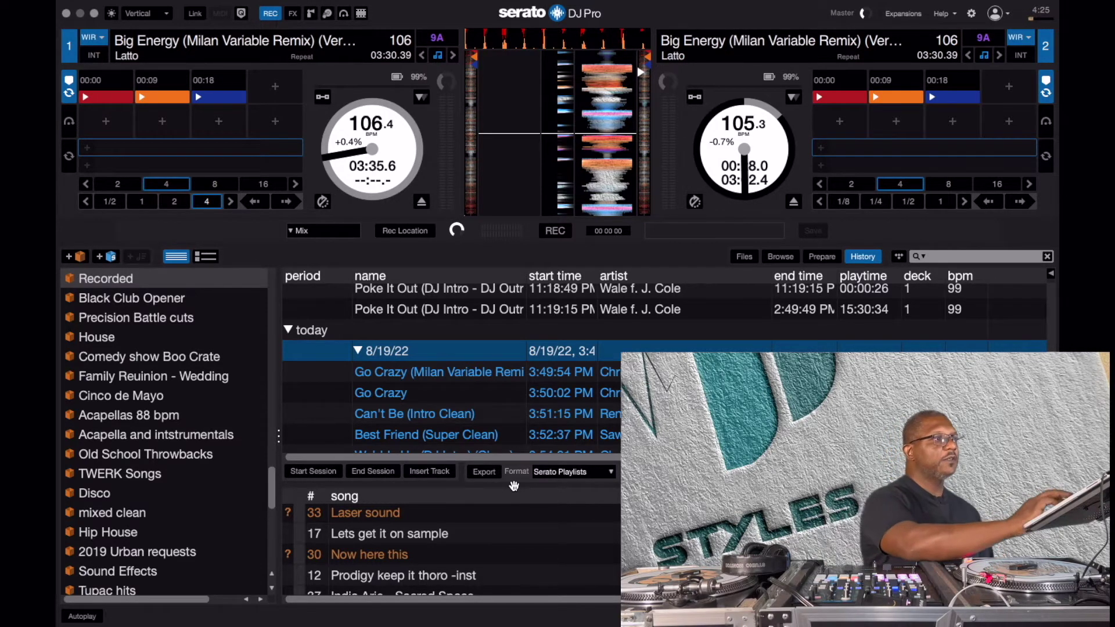
click(482, 472)
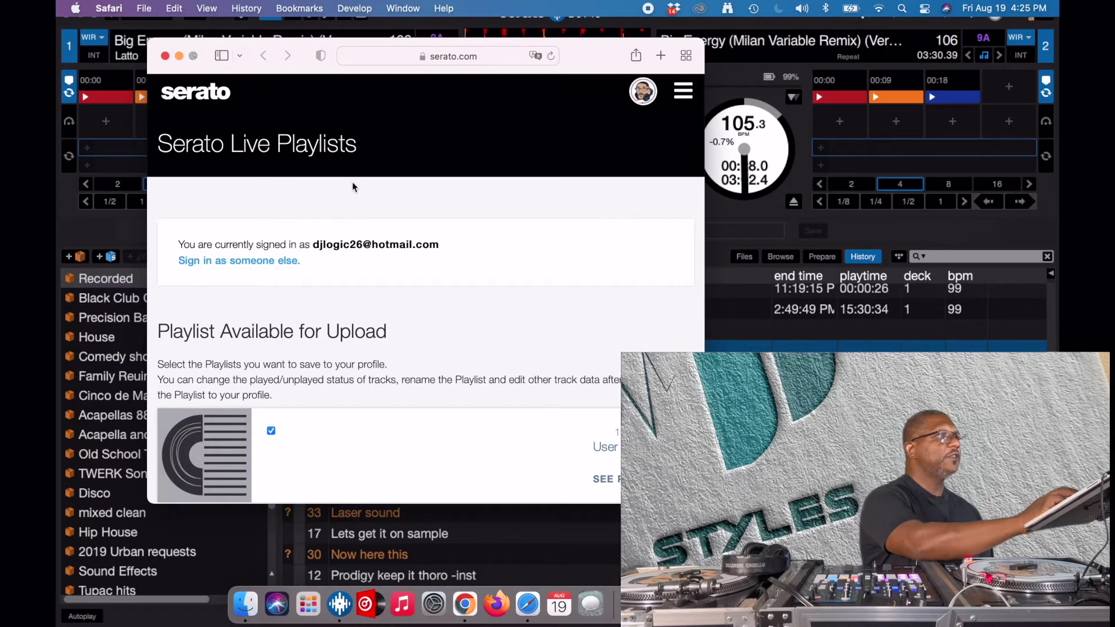
- Save the 8/19/22 playlist to the Serato profile on the full-screen web page and review its tracklist
click(193, 56)
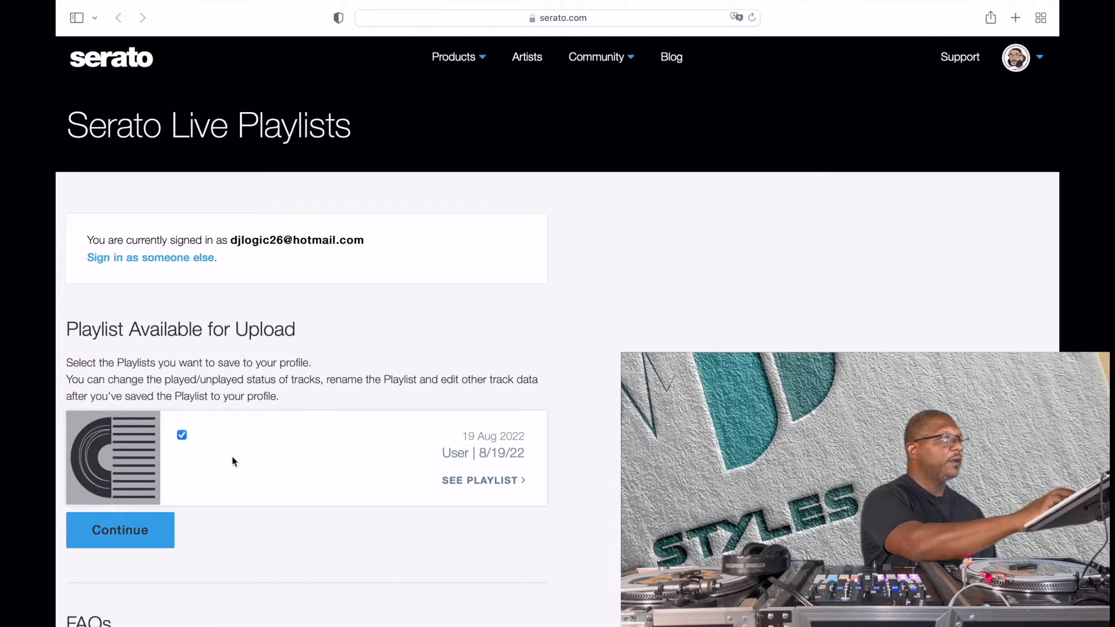
click(137, 533)
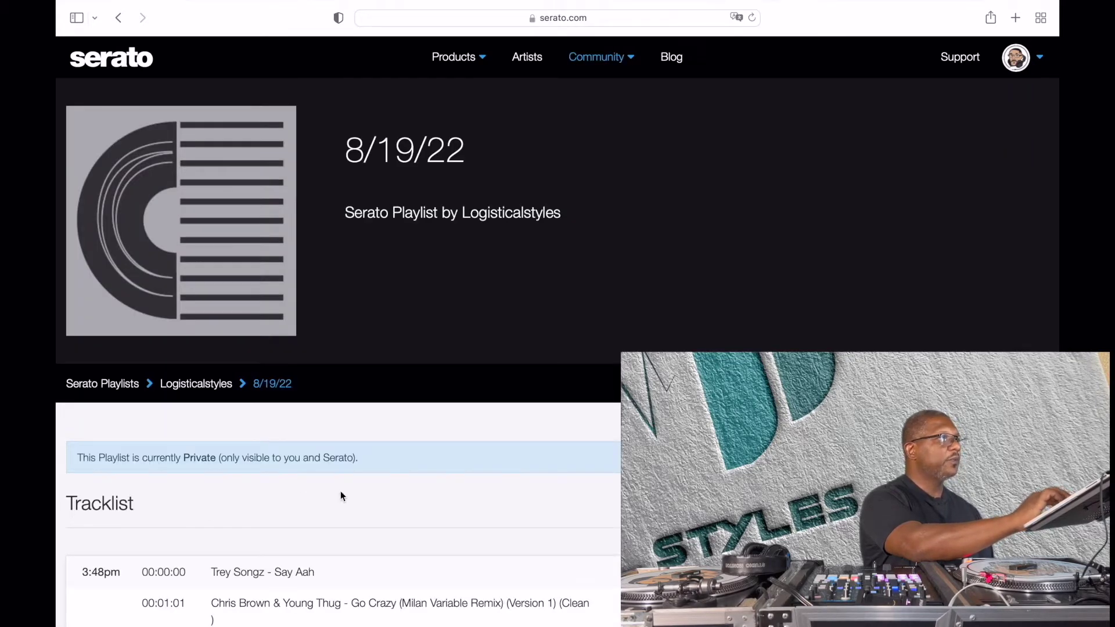
scroll(340, 490, down, 5)
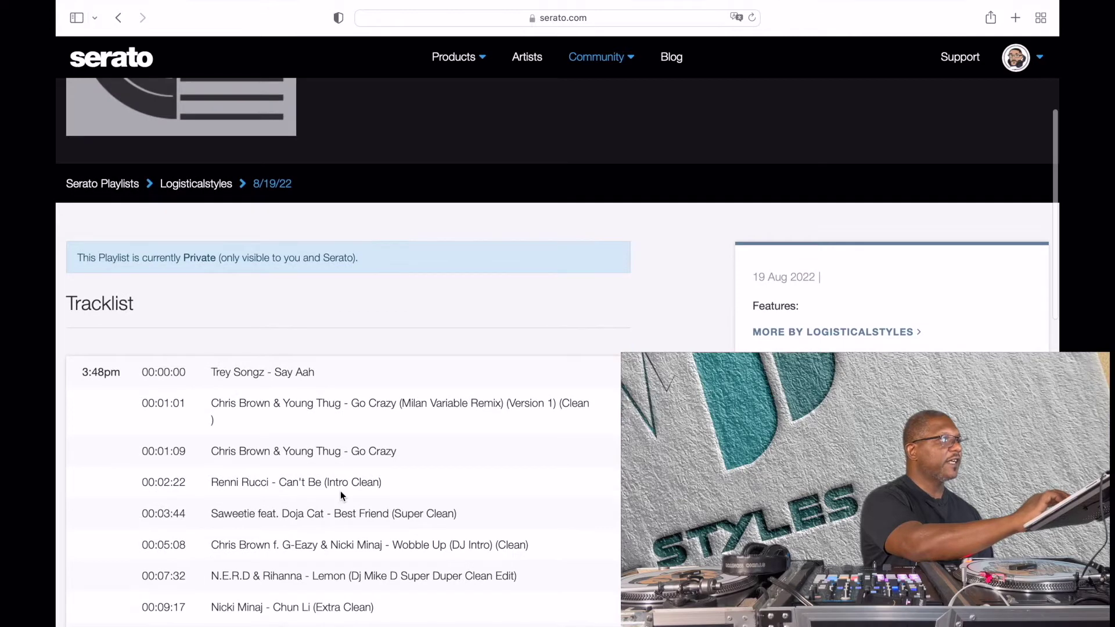
scroll(340, 490, down, 4)
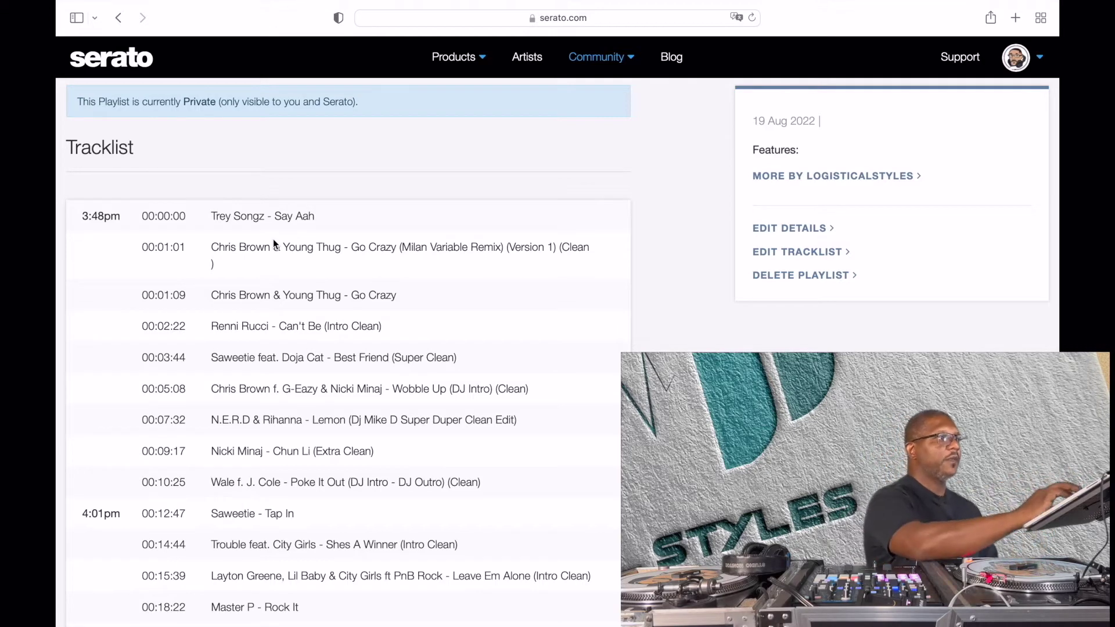
scroll(252, 369, down, 5)
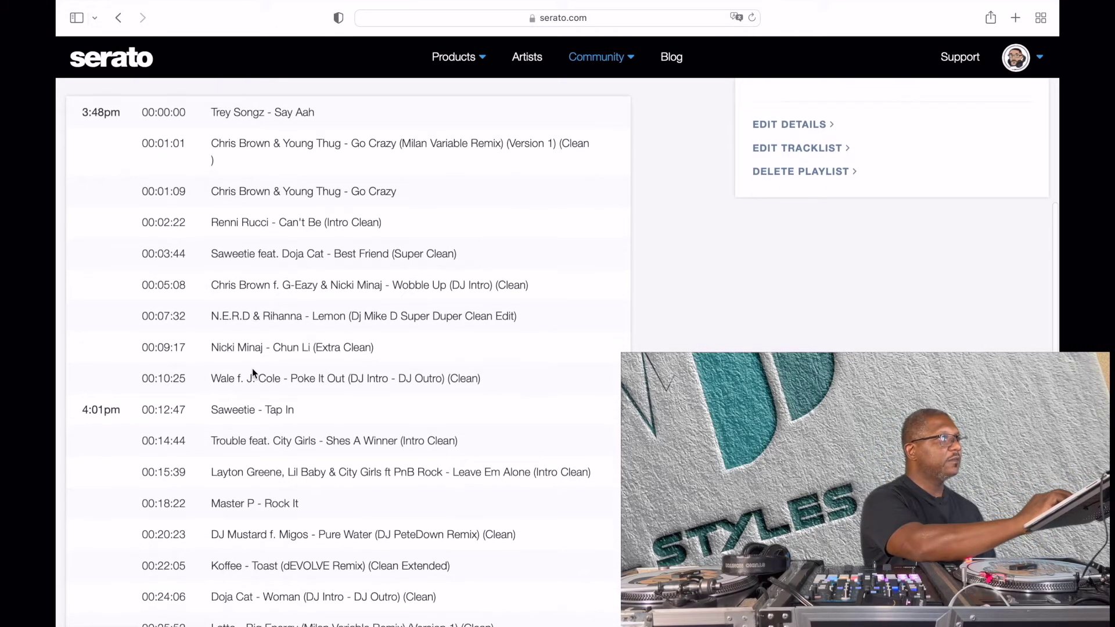
scroll(252, 368, up, 6)
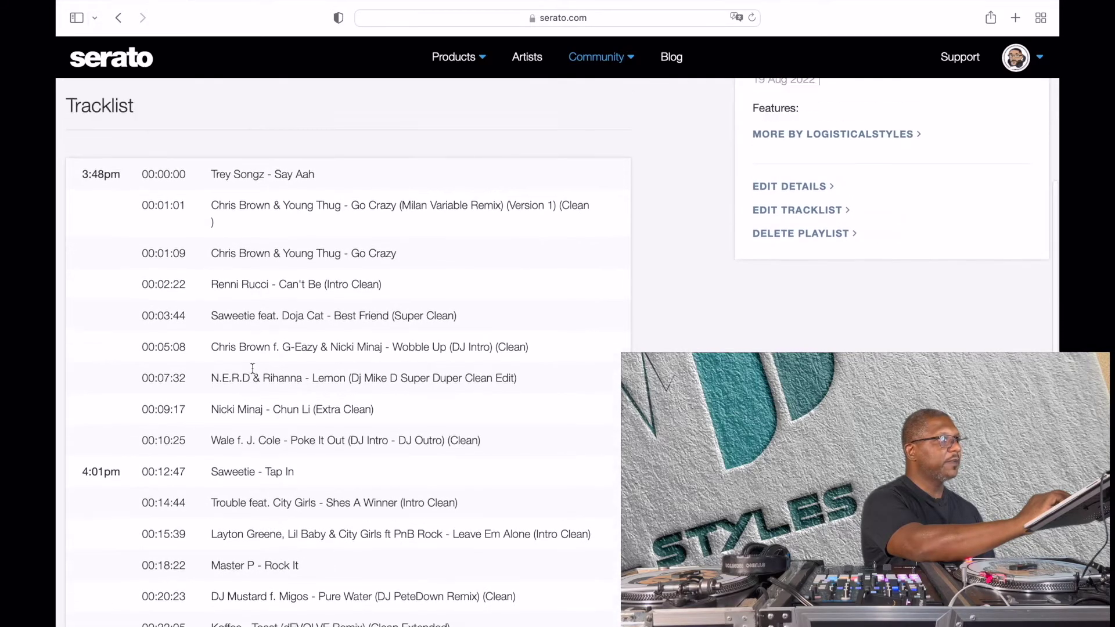
scroll(252, 369, up, 1)
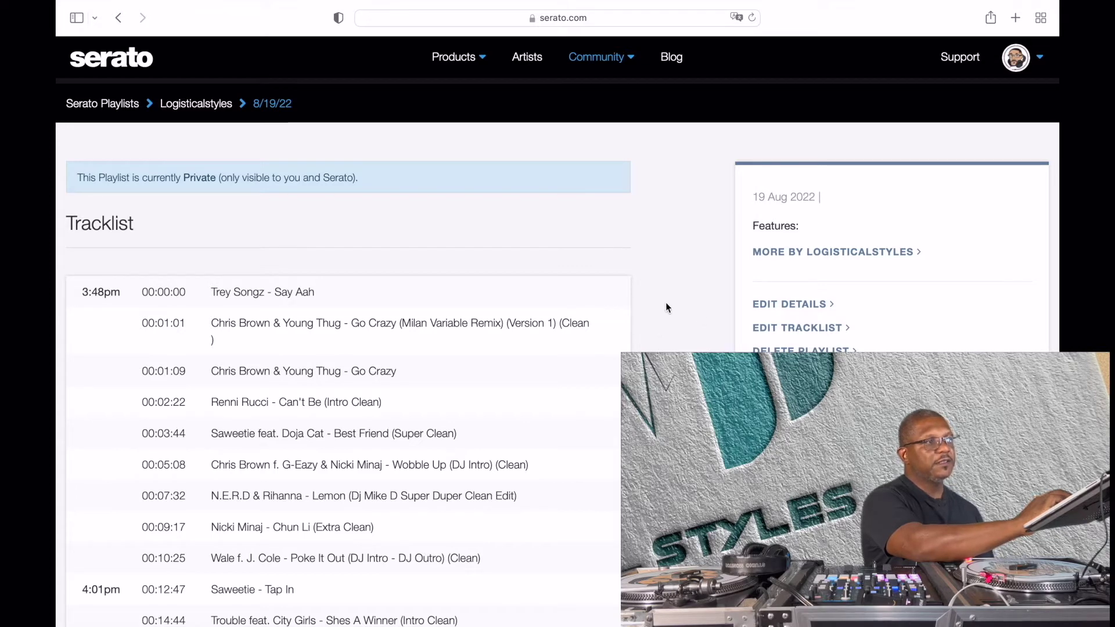
- Edit the playlist's details, making it public and entering Logistical Styles as the DJ name
click(770, 305)
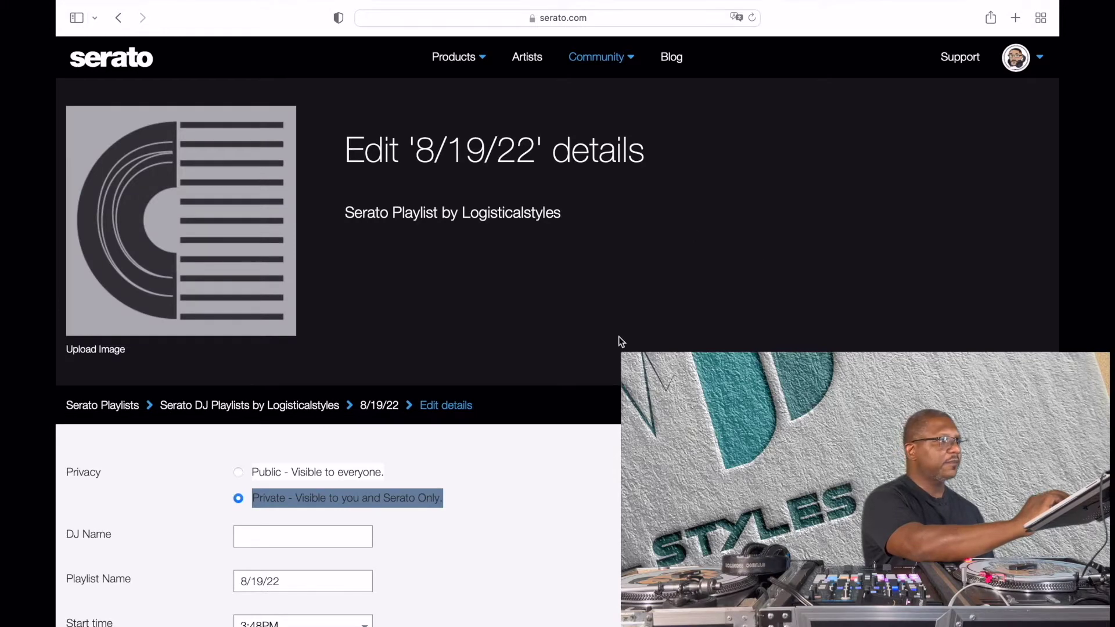
scroll(619, 338, down, 3)
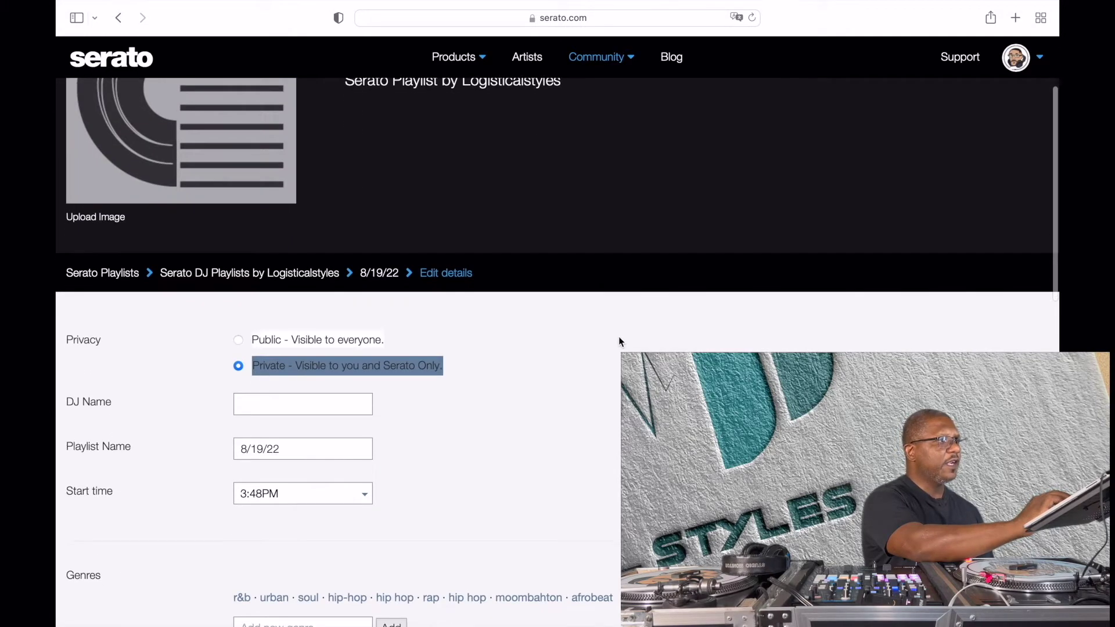
click(238, 341)
click(289, 402)
text(Logi)
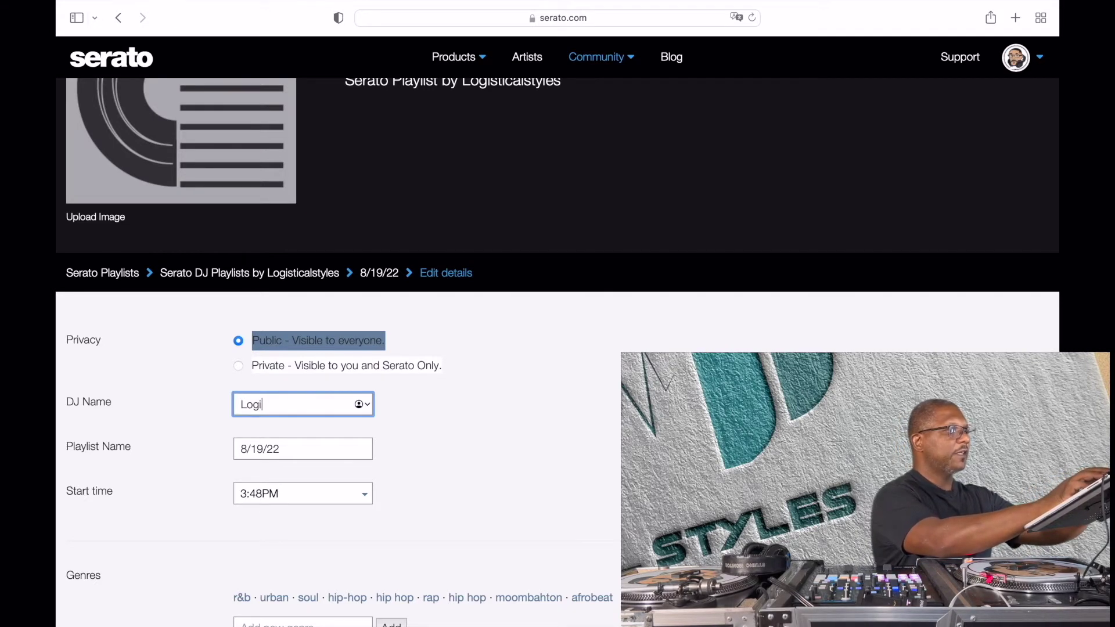
text(stical Styles)
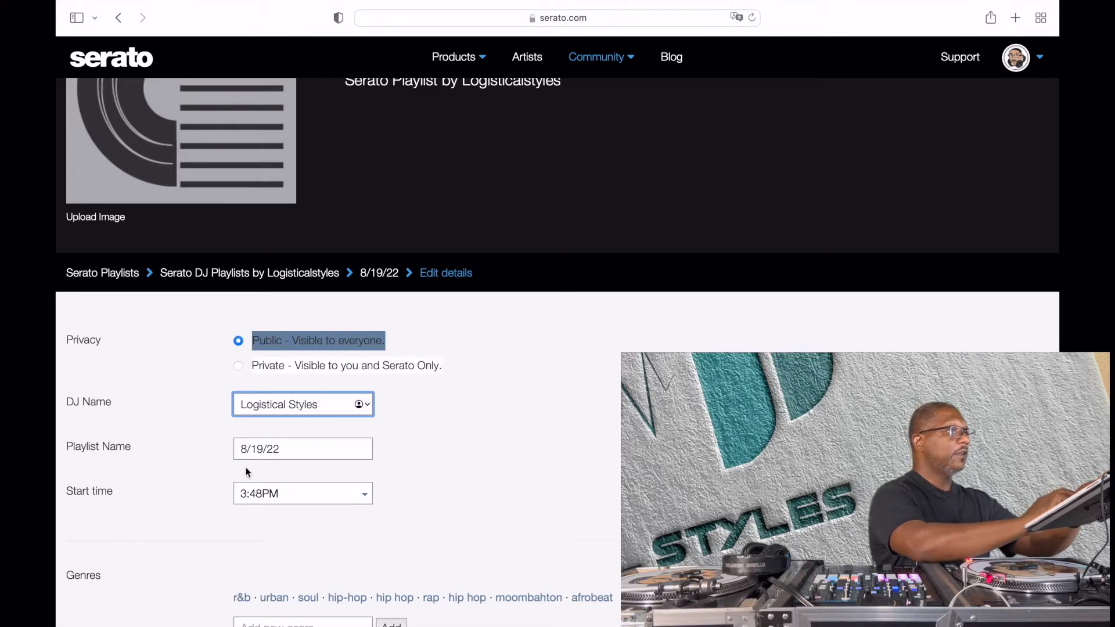
- Rename the playlist to Clean Hip-Hop mix 8/19/22 and look over the genre, blurb and listen link fields
click(241, 450)
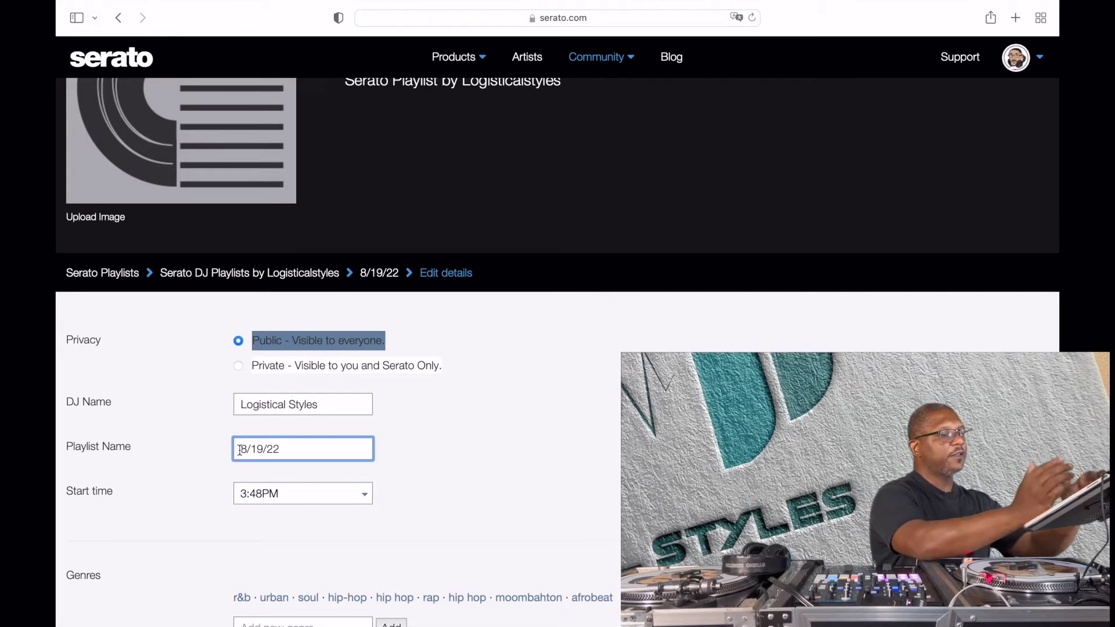
text(Clean )
text(Hip-Hop )
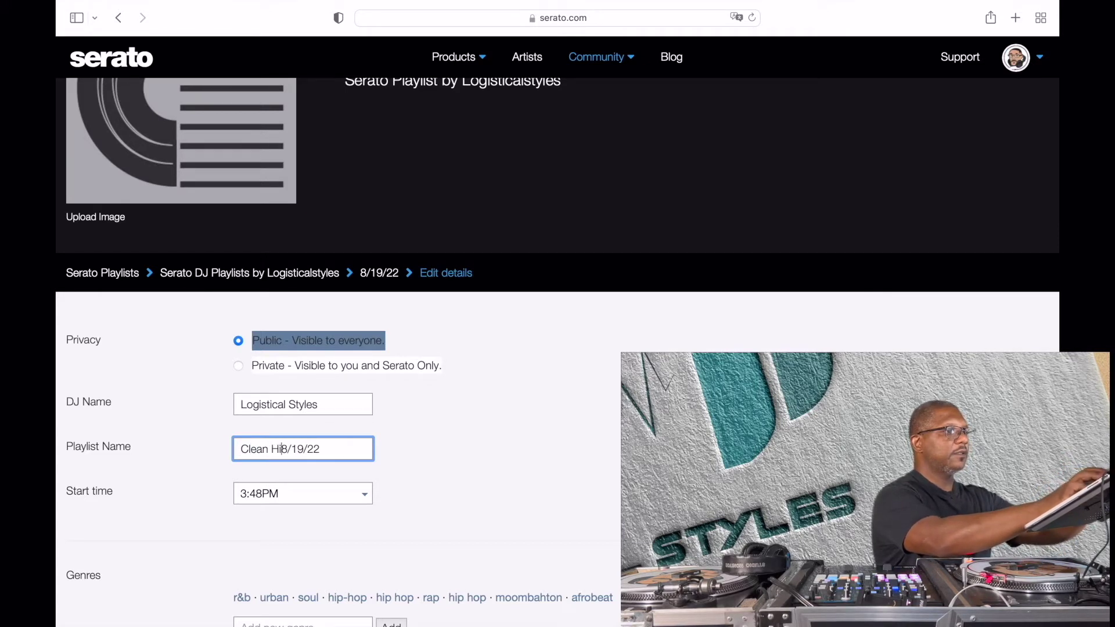
text(mix)
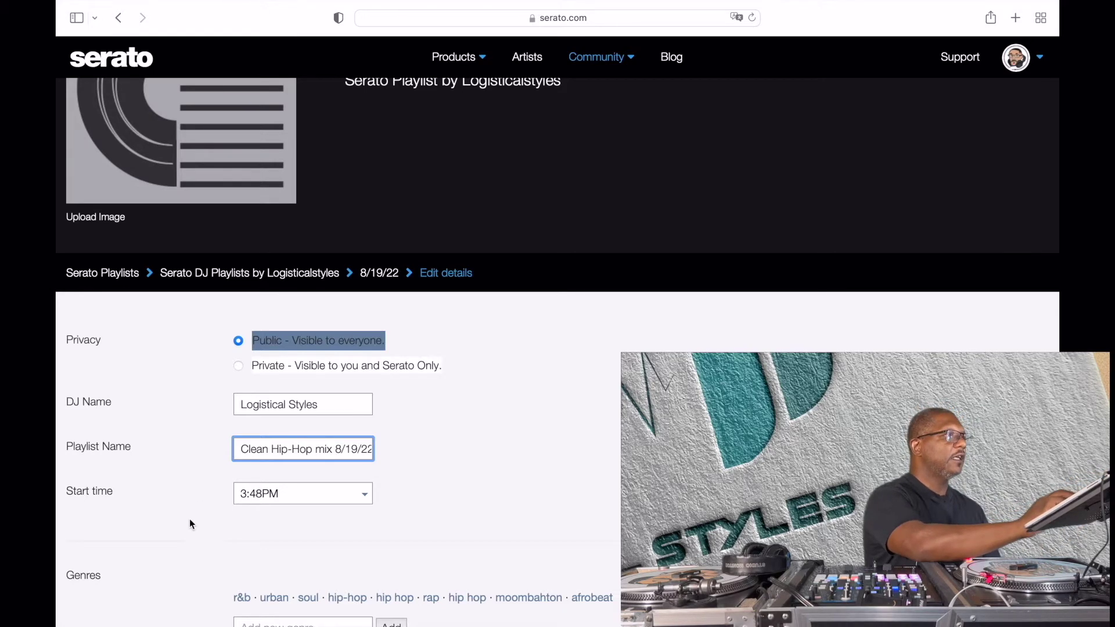
scroll(281, 505, down, 3)
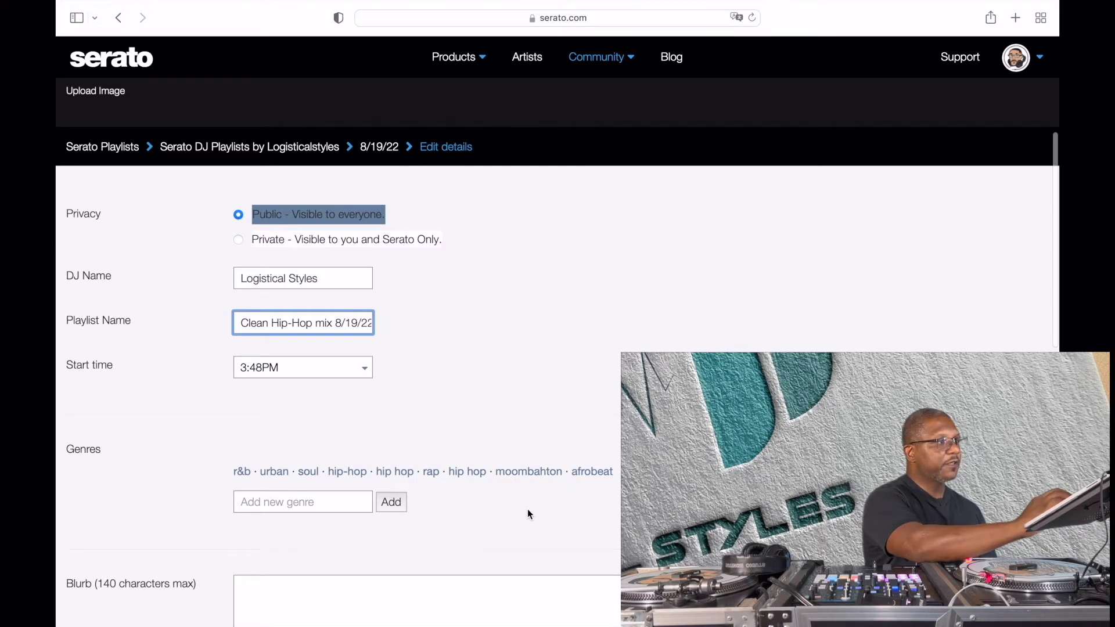
scroll(527, 509, down, 5)
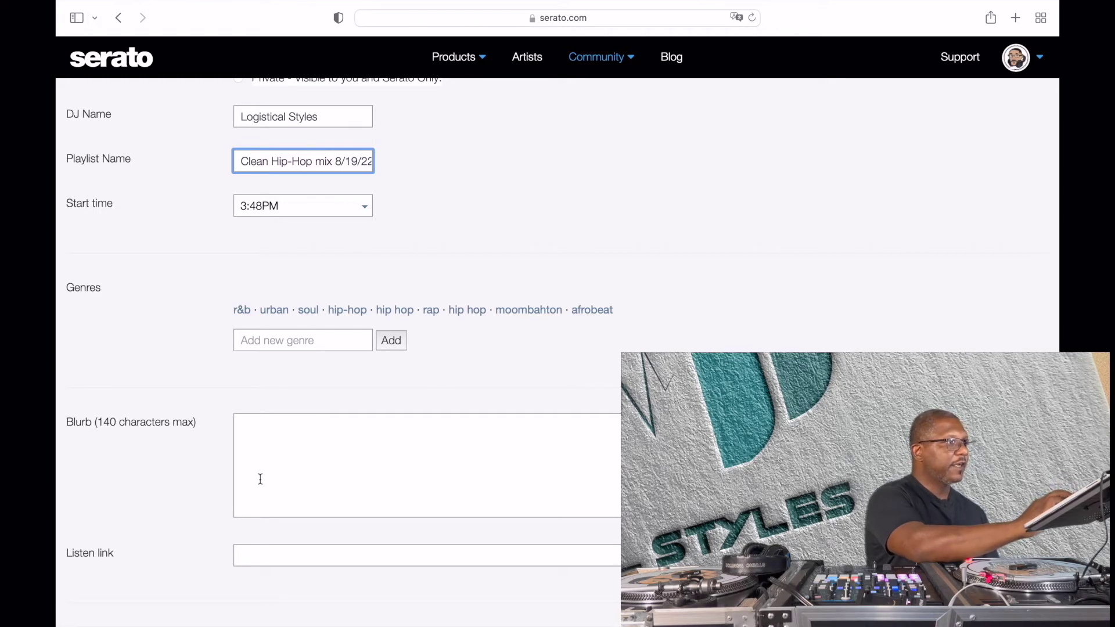
- Set the playlist's environment to Home/Studio and its location country to United States of America
scroll(259, 478, down, 5)
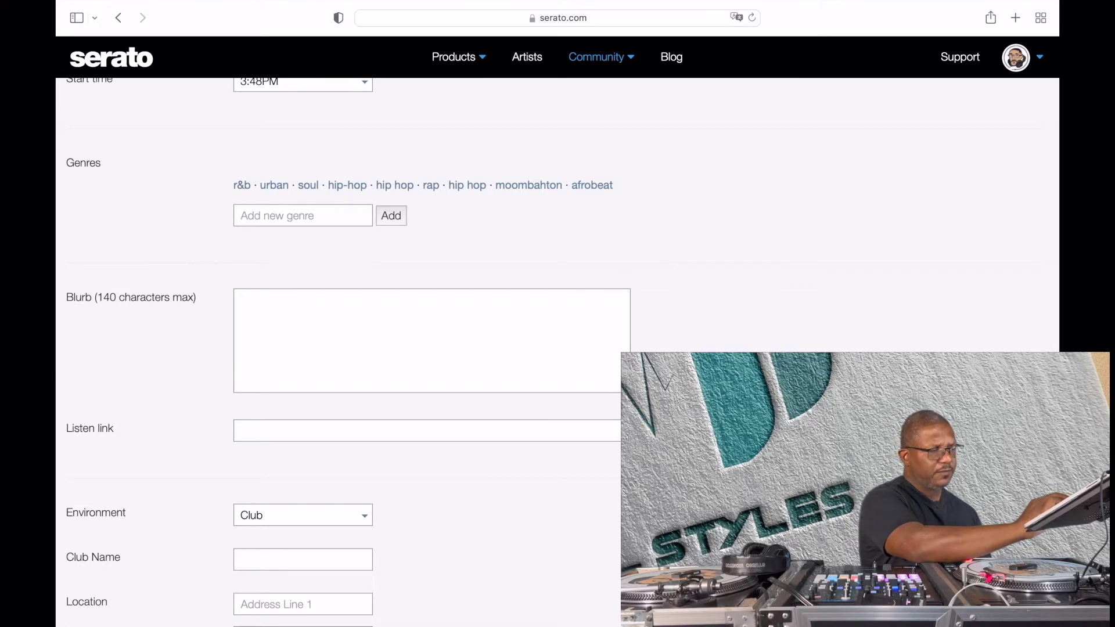
scroll(475, 385, down, 5)
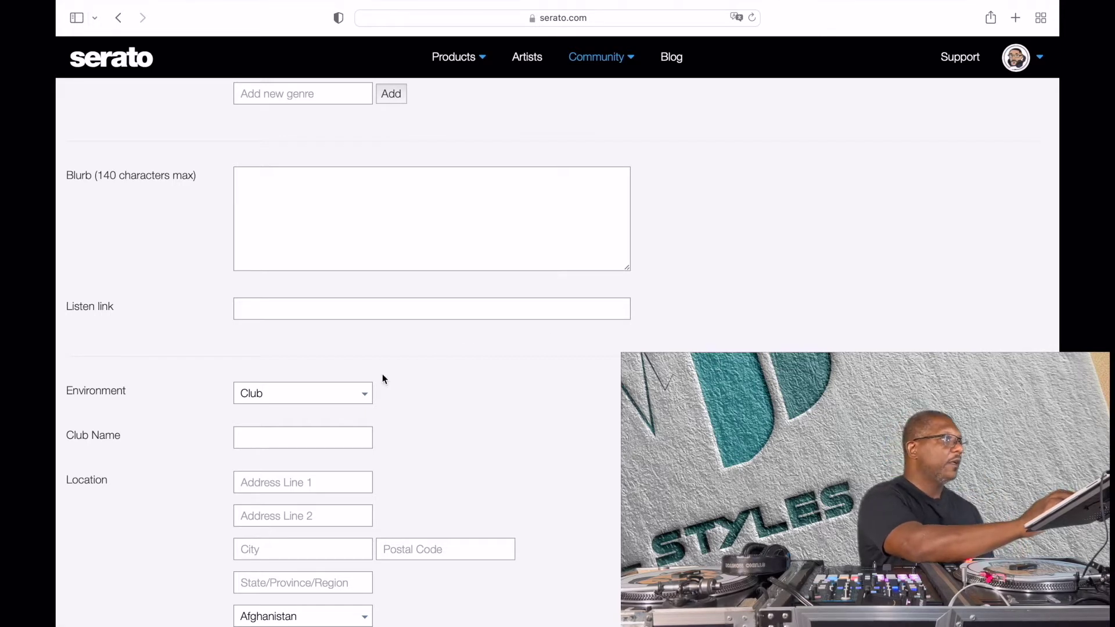
click(337, 391)
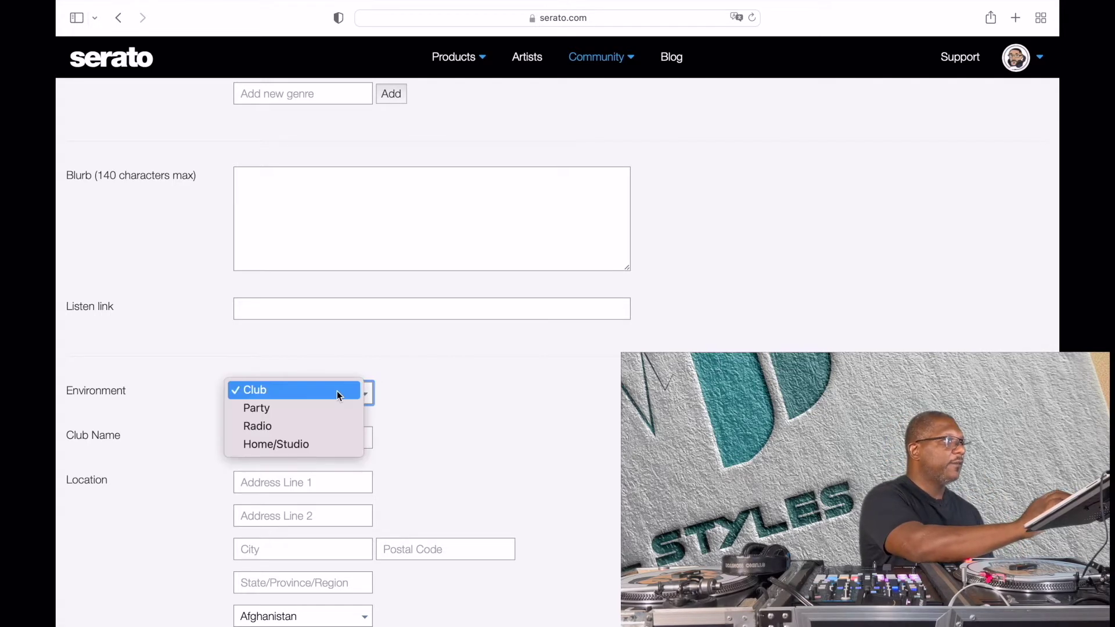
click(292, 445)
click(273, 569)
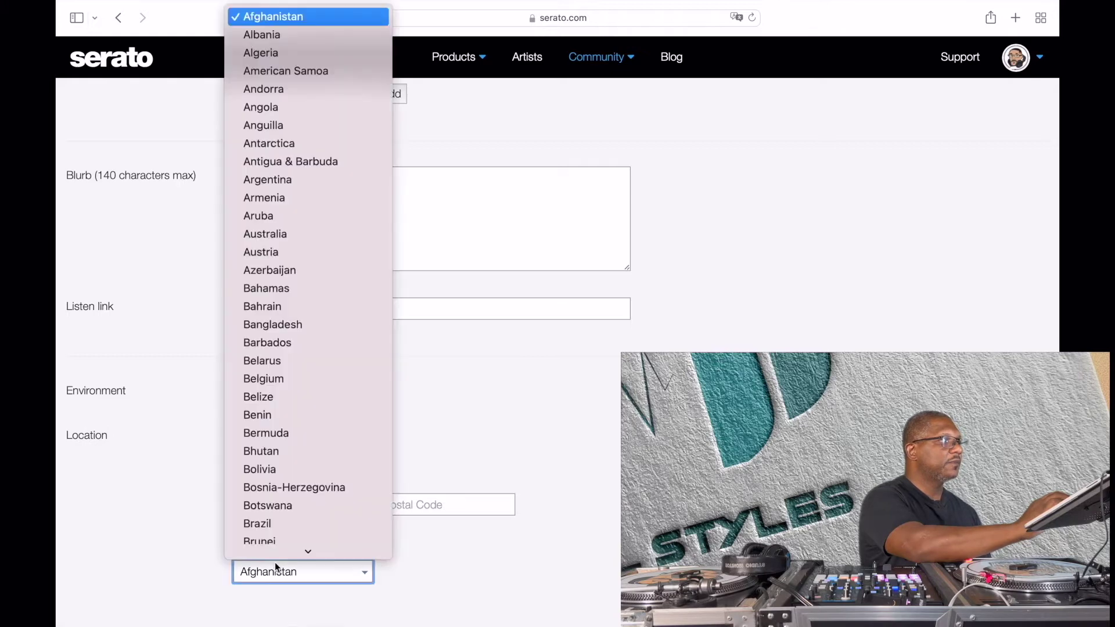
scroll(294, 447, down, 20)
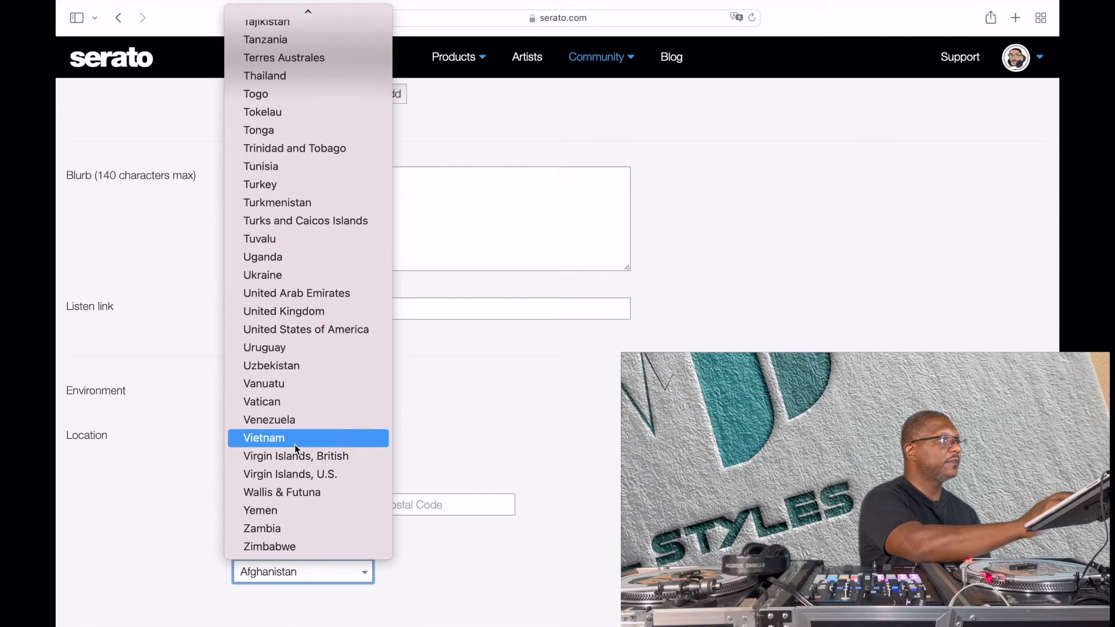
click(310, 329)
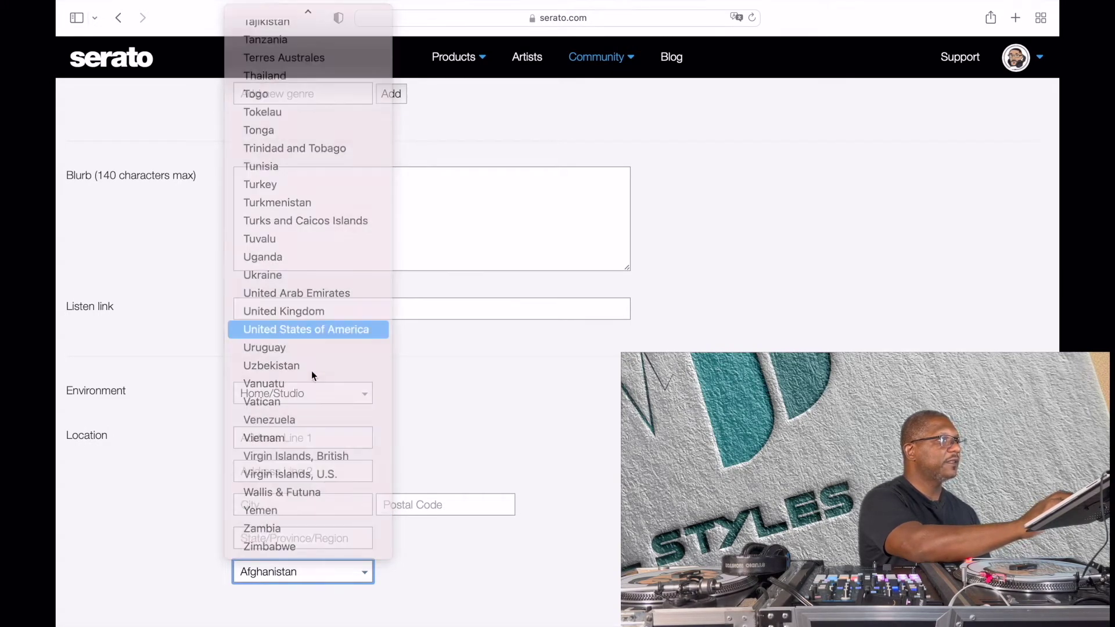
- Enter Atlanta as the playlist's city and save the changes to its details
click(298, 508)
text(A)
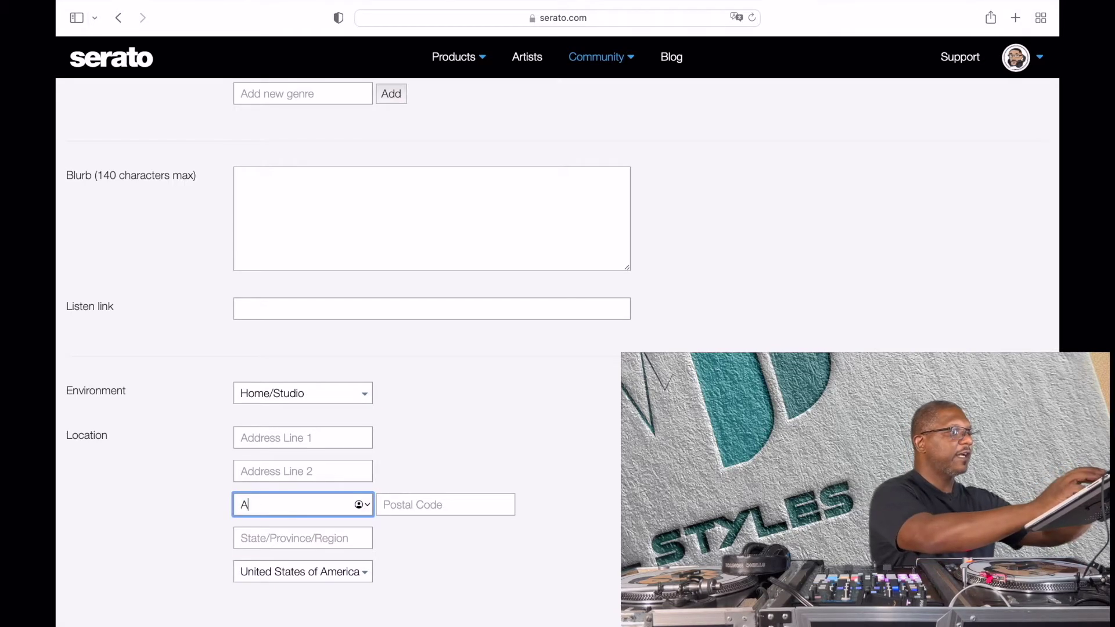
text(tlanta)
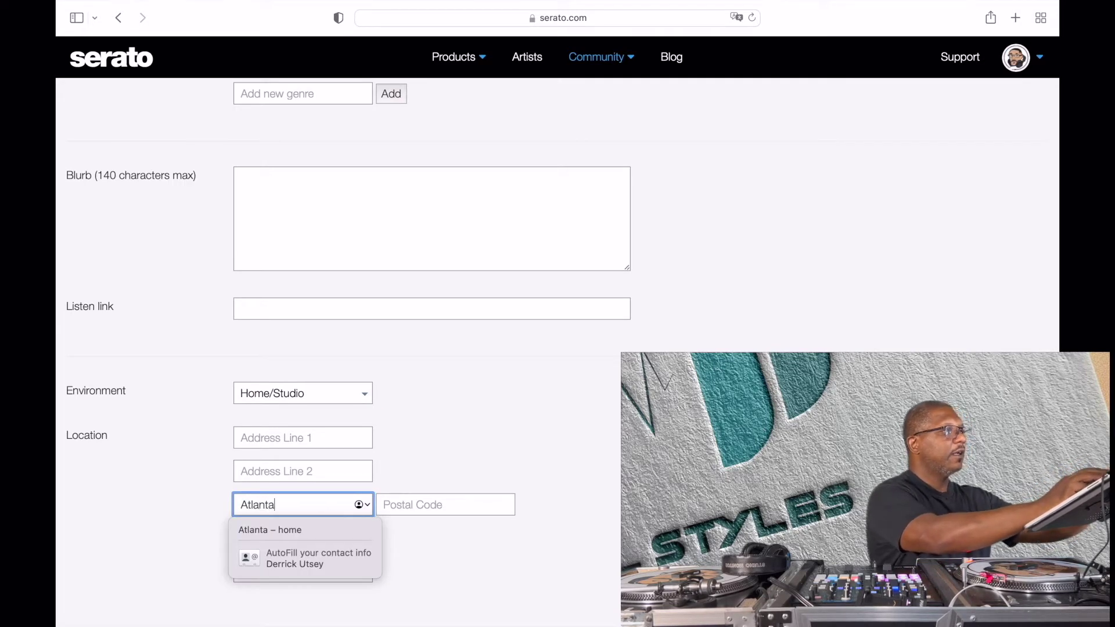
click(560, 424)
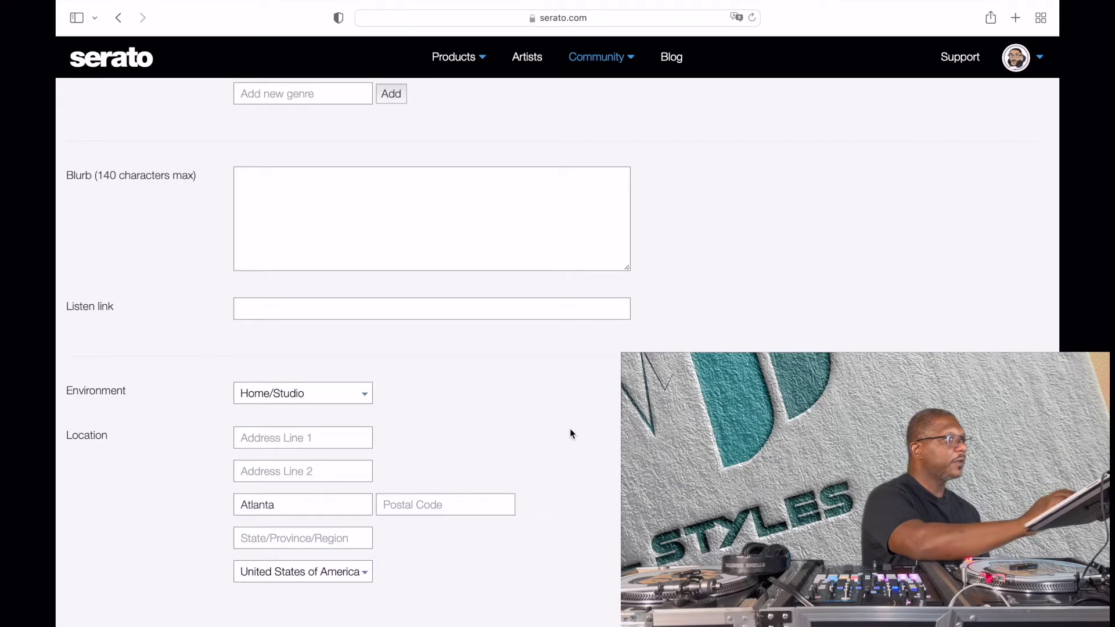
scroll(616, 458, down, 5)
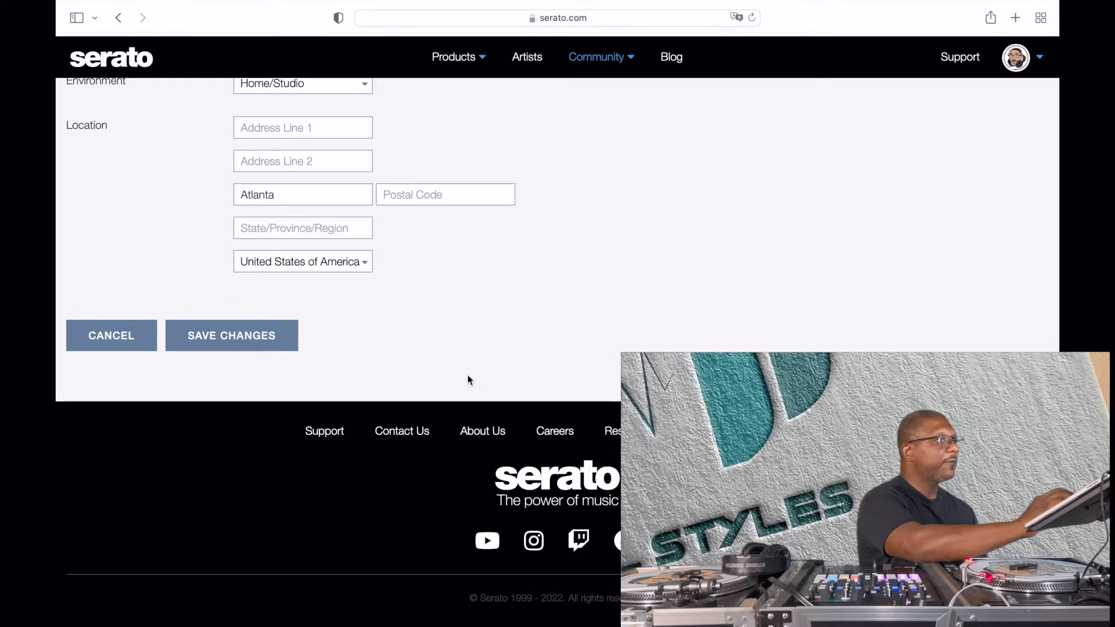
click(230, 341)
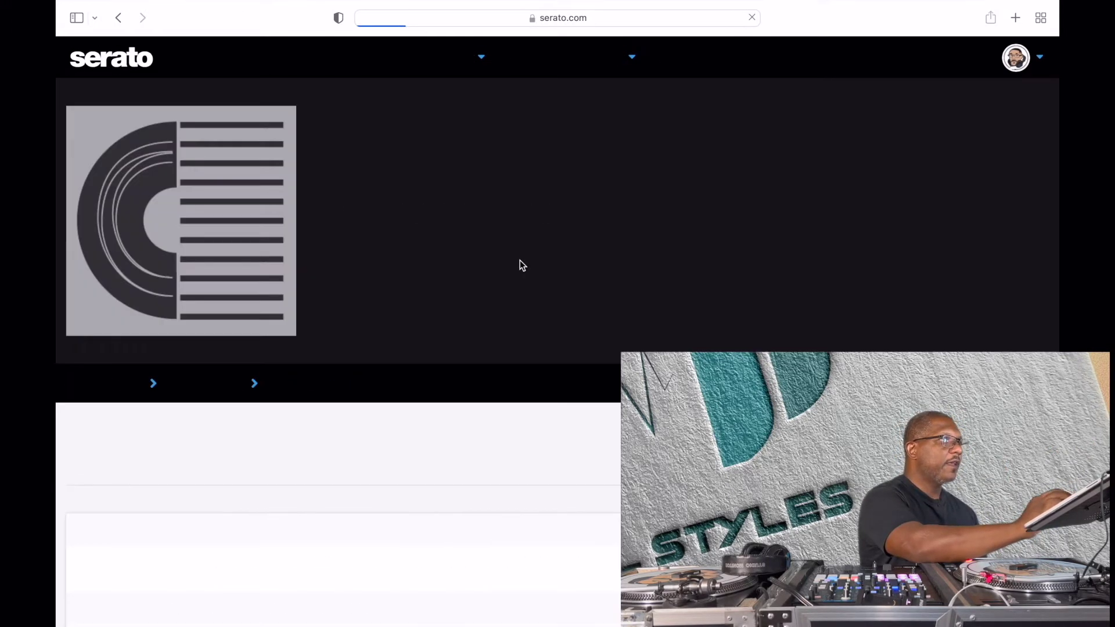
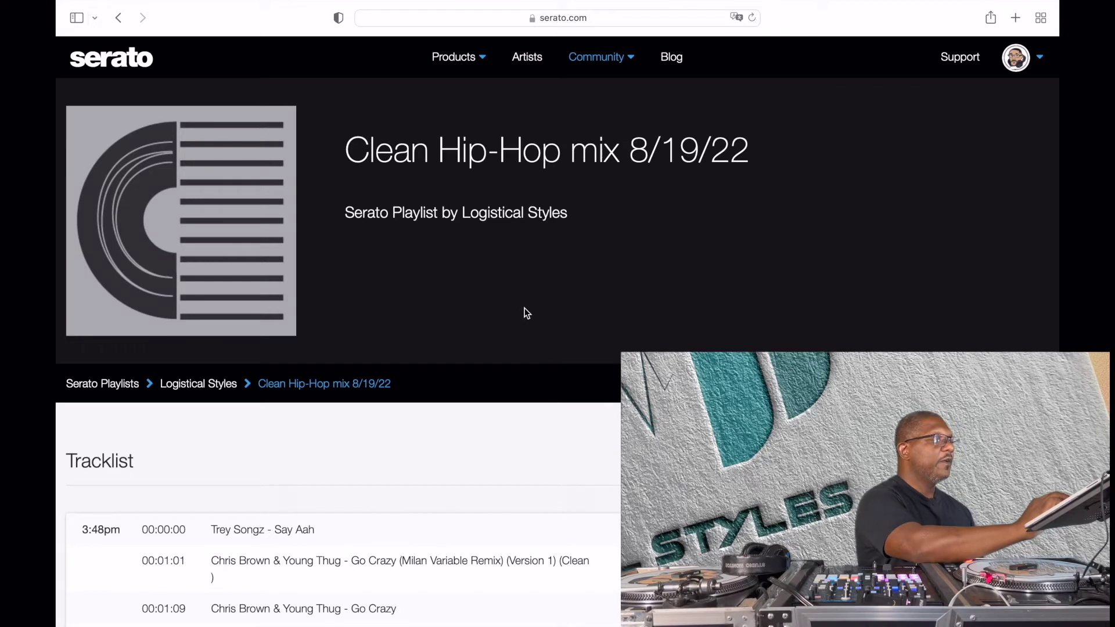
- Review the published playlist and the fields for editing its tracklist, leaving the tracklist editor without saving
scroll(526, 311, down, 3)
scroll(527, 316, up, 3)
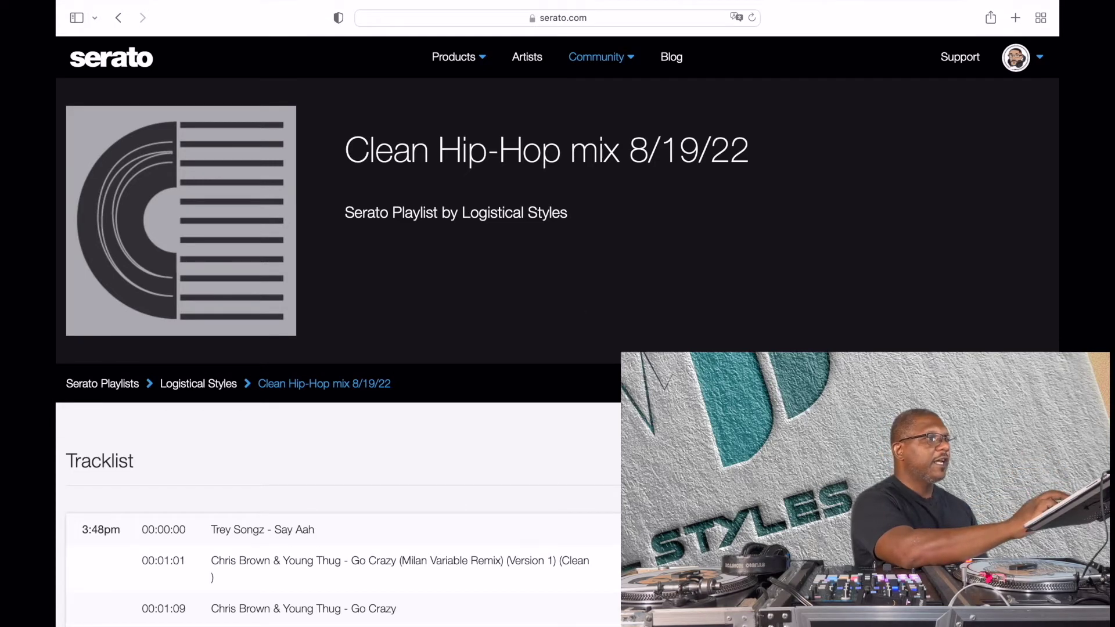
scroll(581, 357, down, 3)
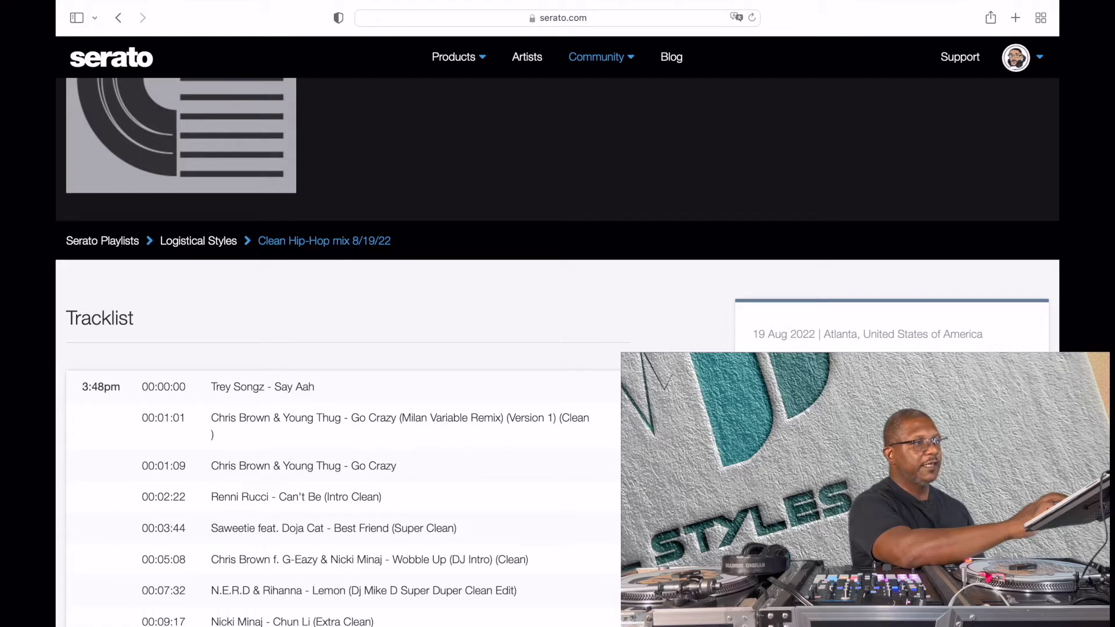
scroll(544, 521, down, 3)
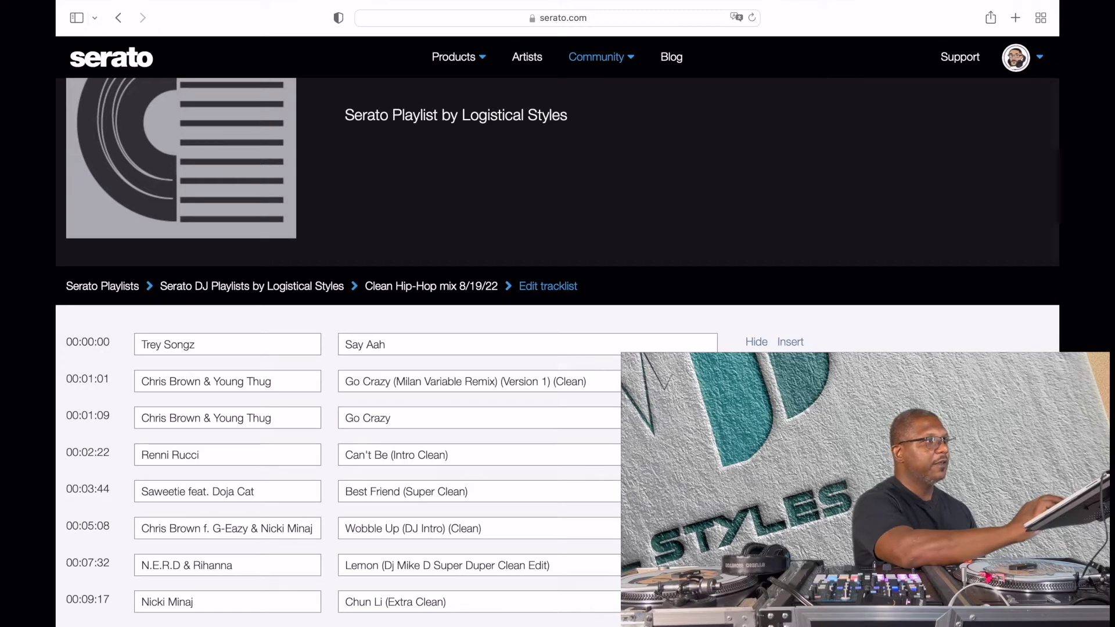
scroll(446, 314, down, 15)
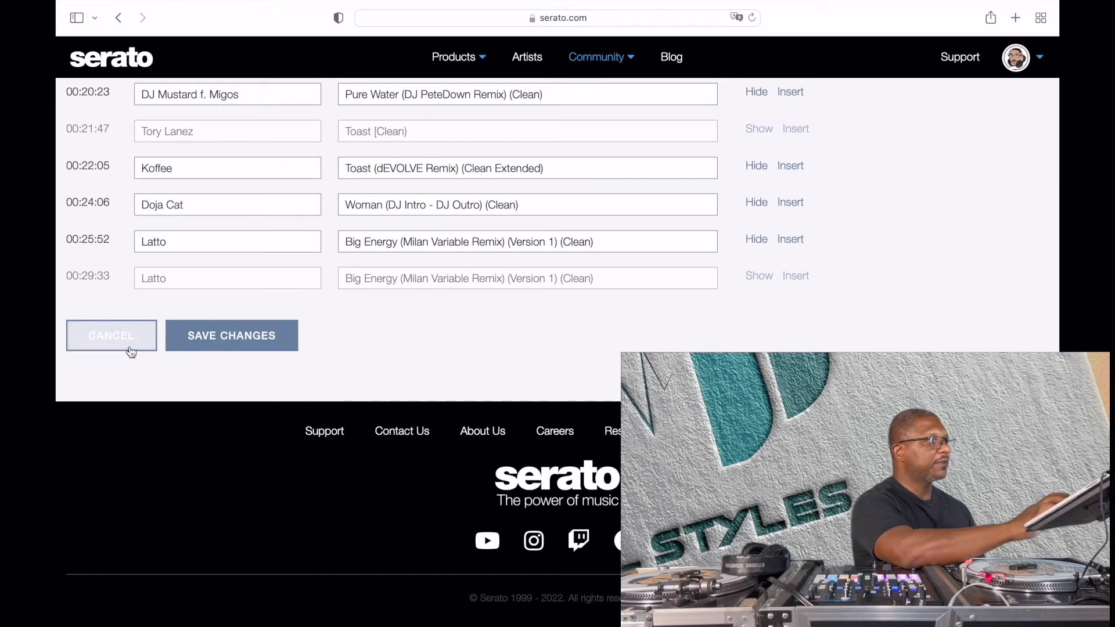
click(118, 341)
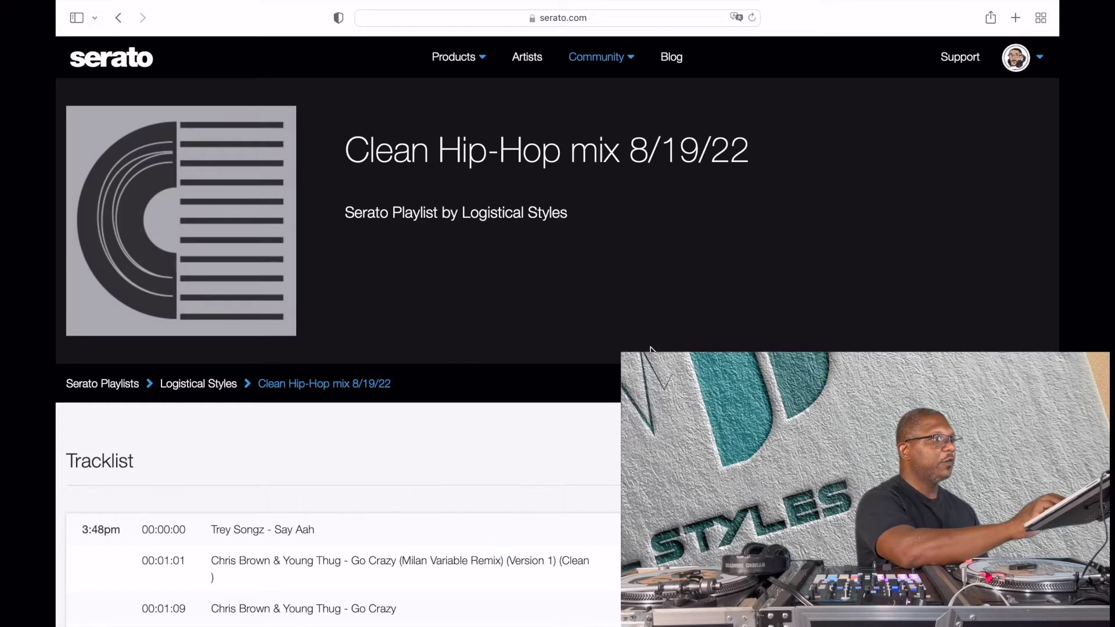
- Switch to the Mixcloud upload page in Chrome and show it full screen
mouse_move(590, 607)
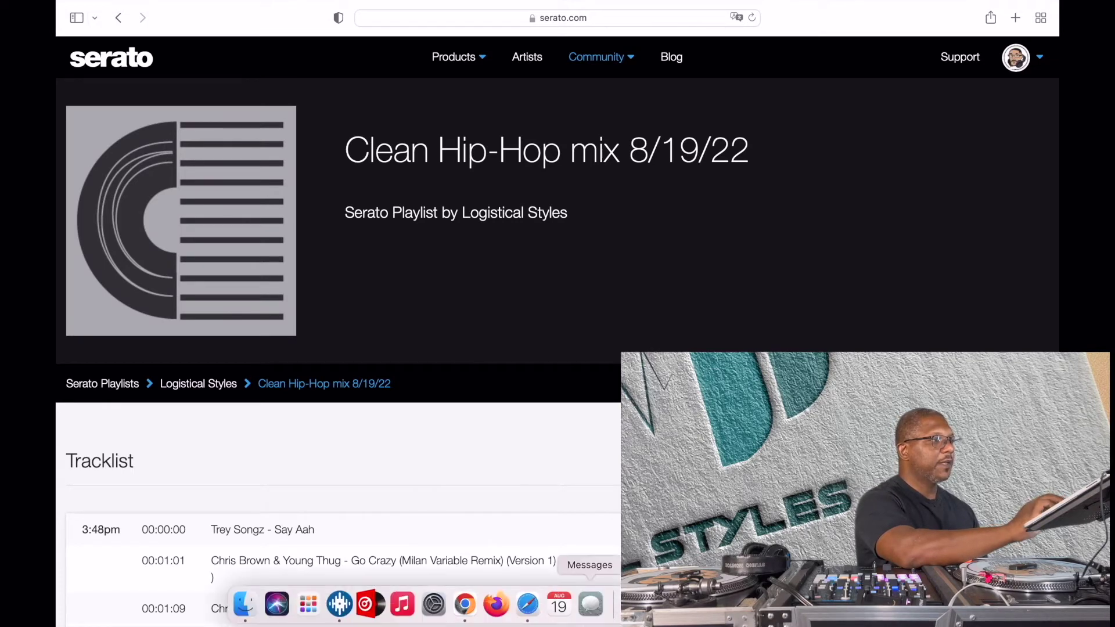
click(464, 607)
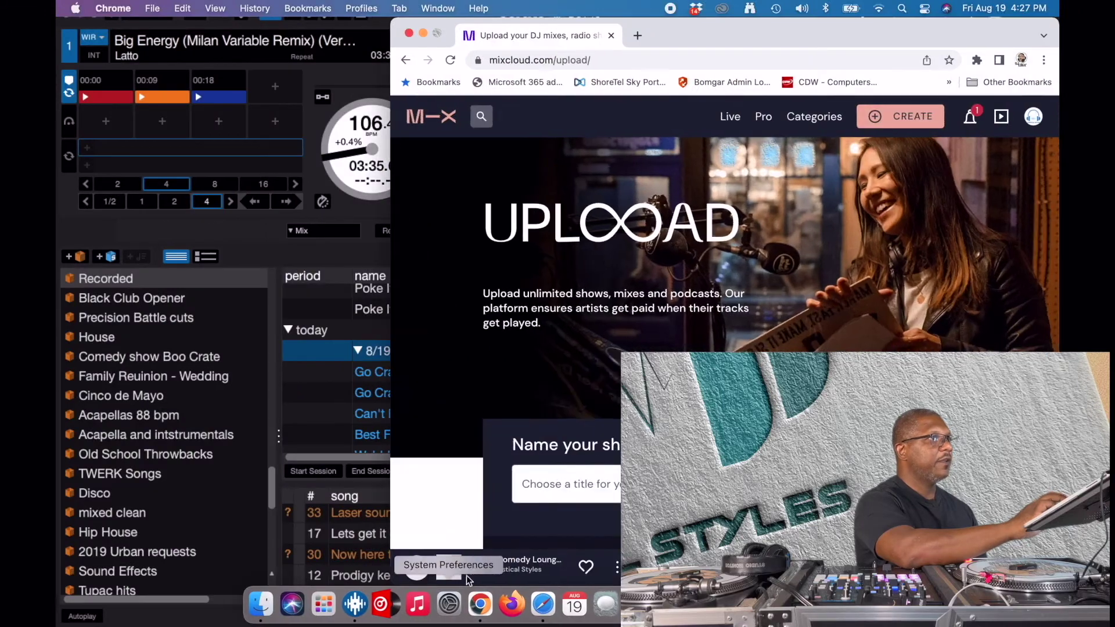
click(437, 33)
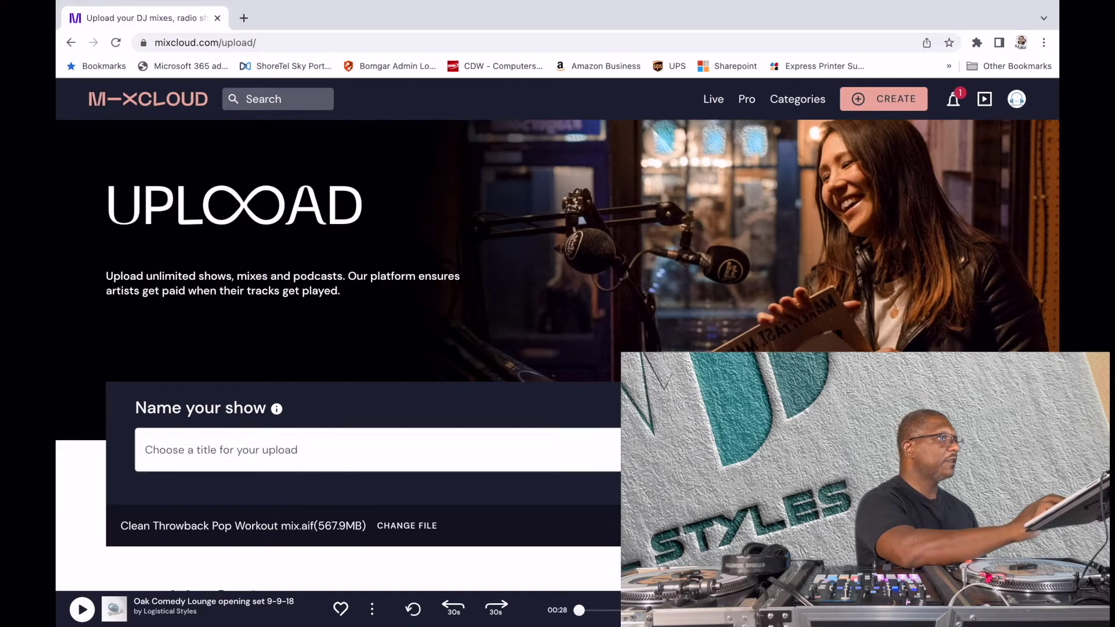
scroll(557, 334, down, 3)
scroll(647, 316, up, 3)
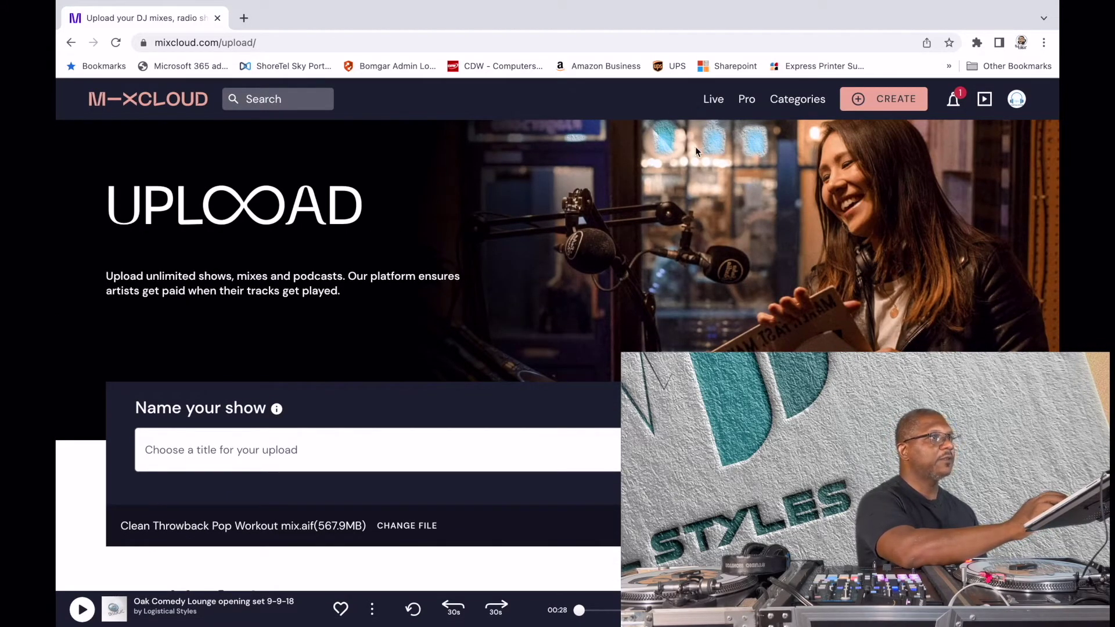
- Choose to upload a show from Mixcloud's create options and look over the upload page
click(862, 107)
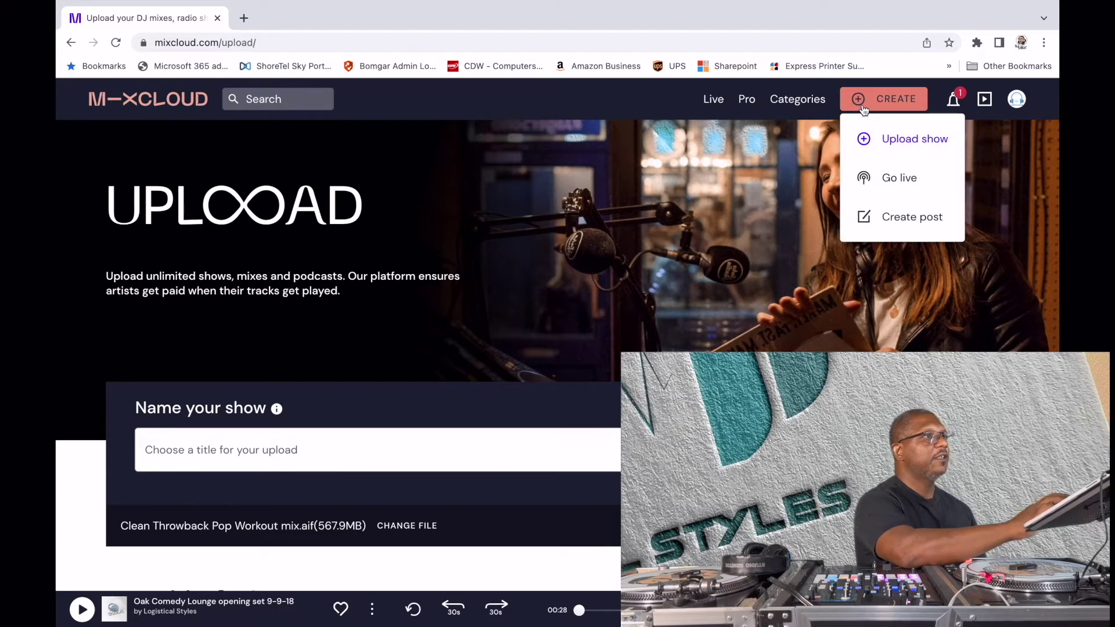
click(900, 148)
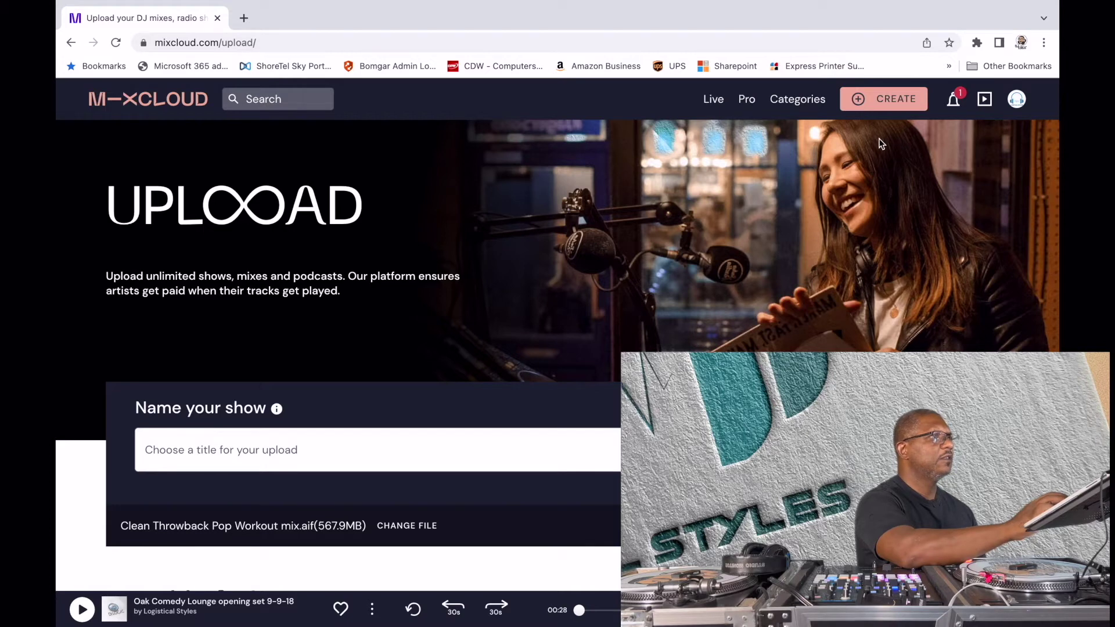
click(870, 100)
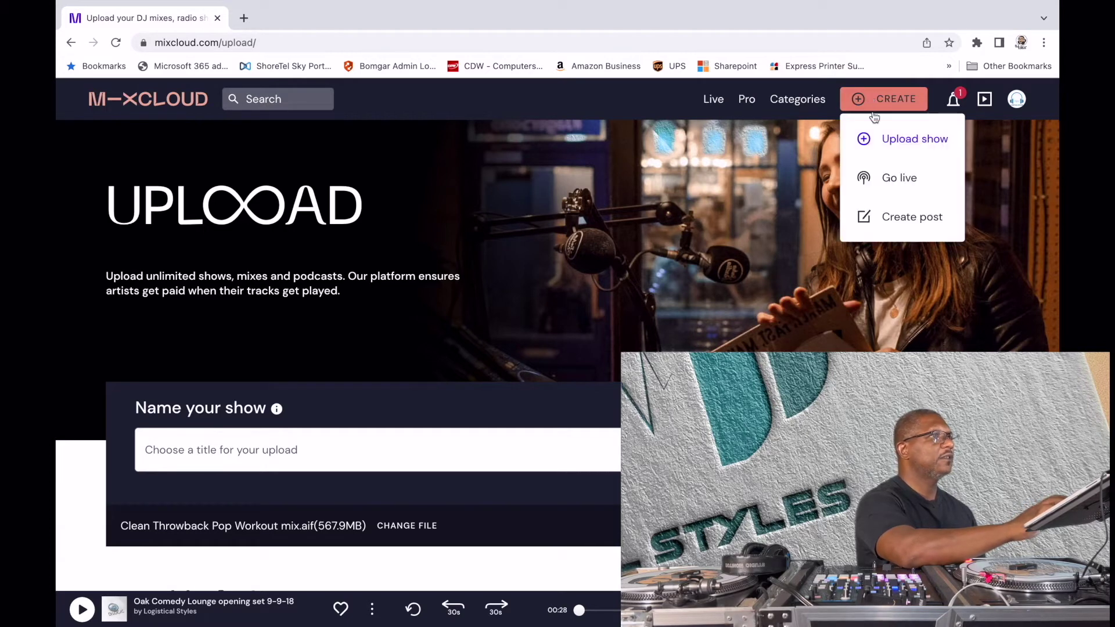
click(894, 141)
scroll(664, 265, down, 3)
scroll(664, 263, up, 3)
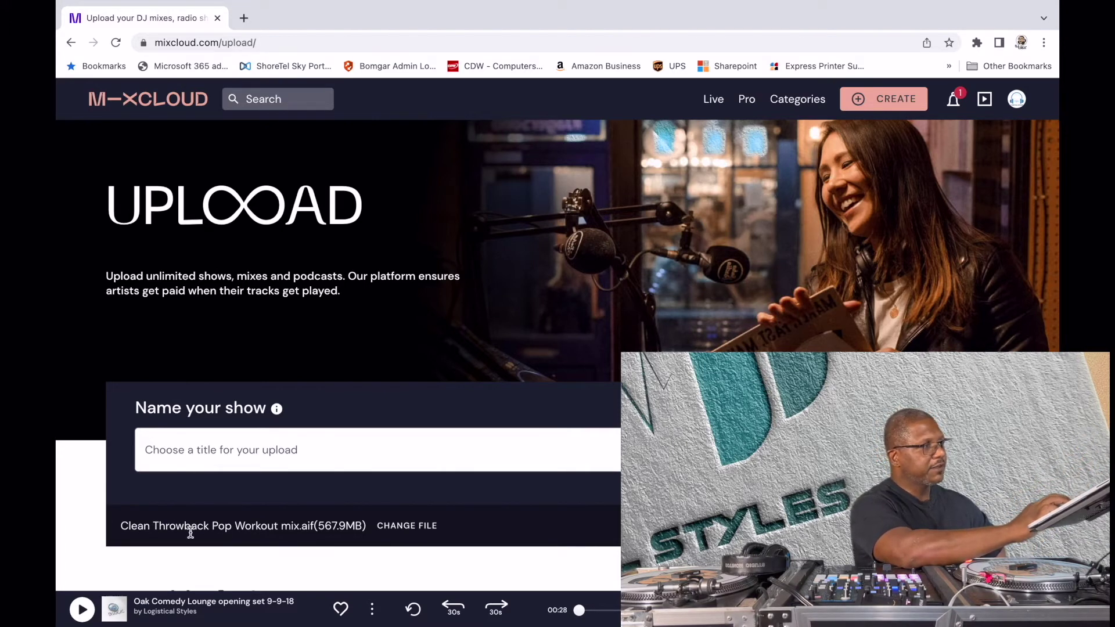
- Replace the chosen upload file with Clean Hip-Hop mix 8-19-22.aif from the Documents folder
click(417, 526)
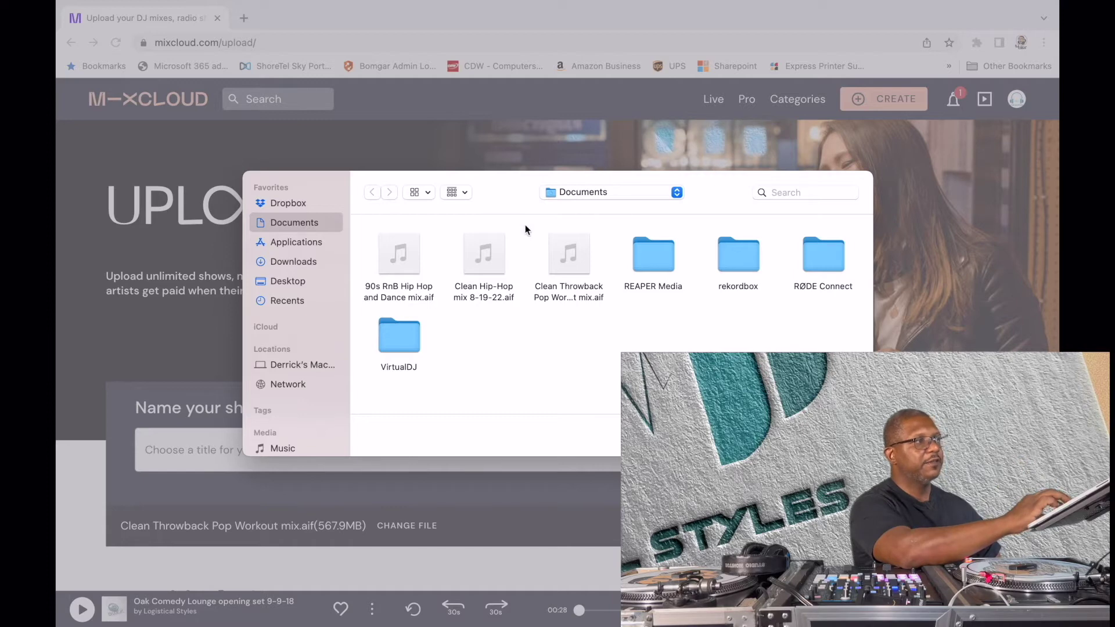
click(486, 270)
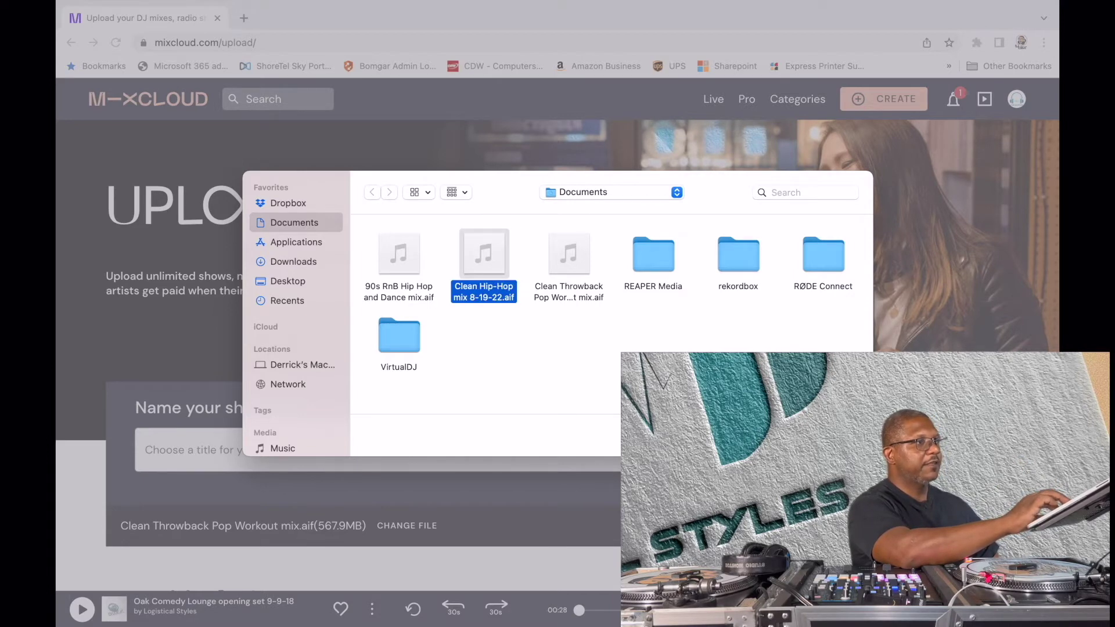
key(Return)
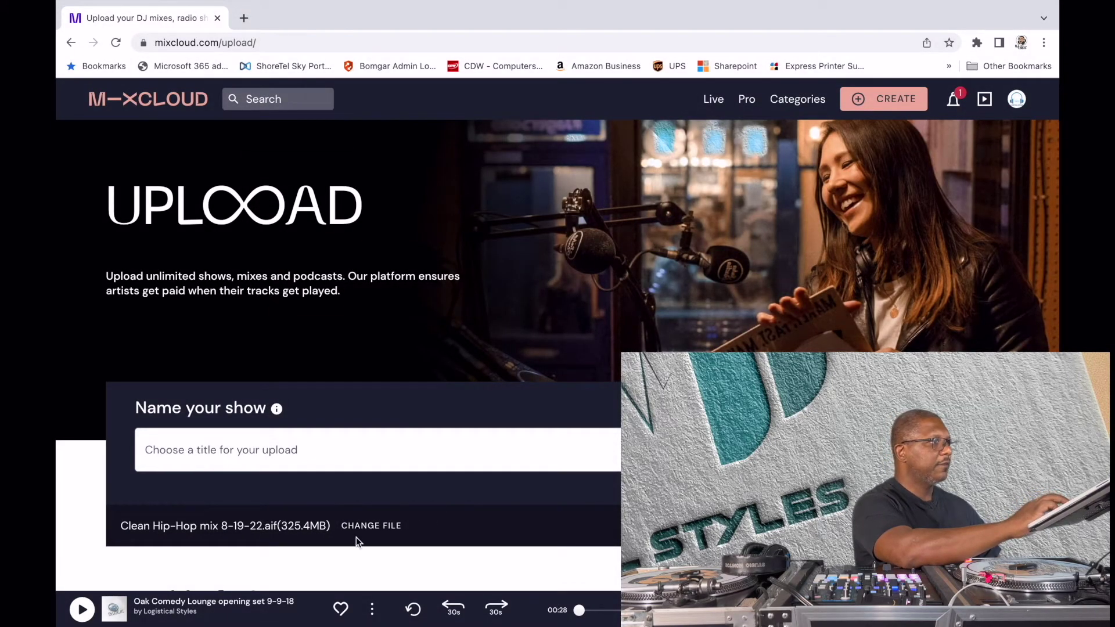
- Name the show Clean Hip-Hop Mix 8-19-22 and start its upload
click(355, 456)
text(Clean)
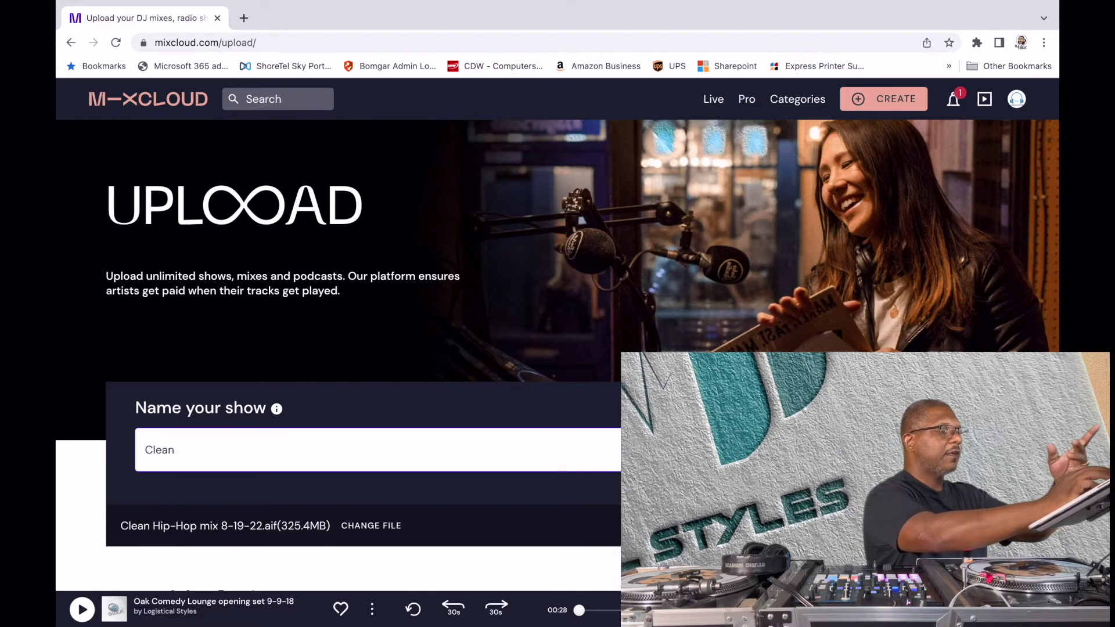
text( Hip)
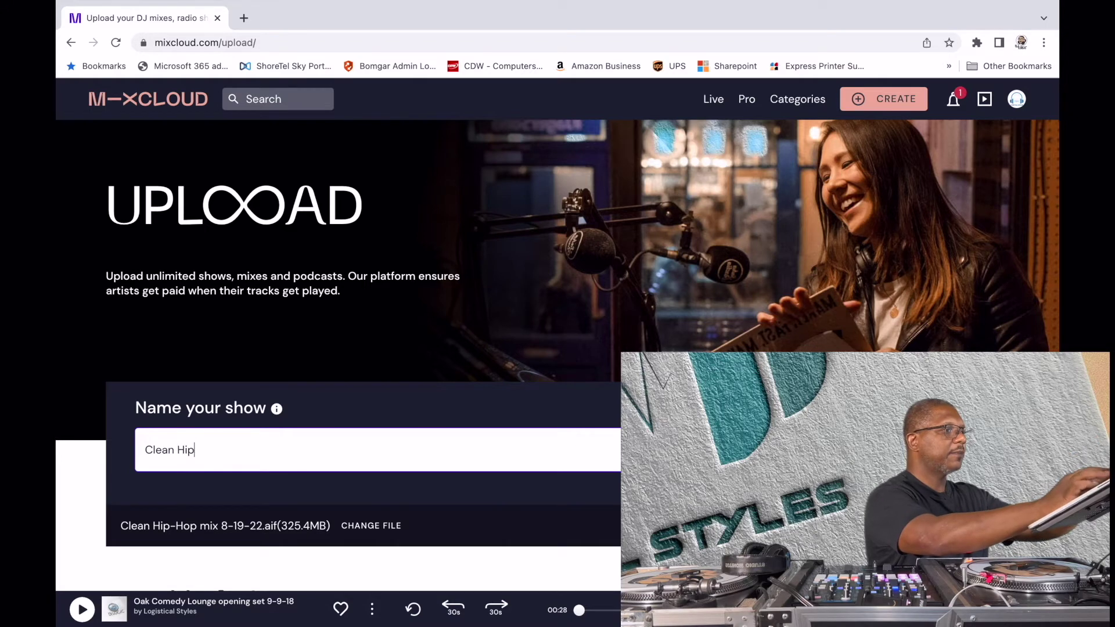
text(-Hop)
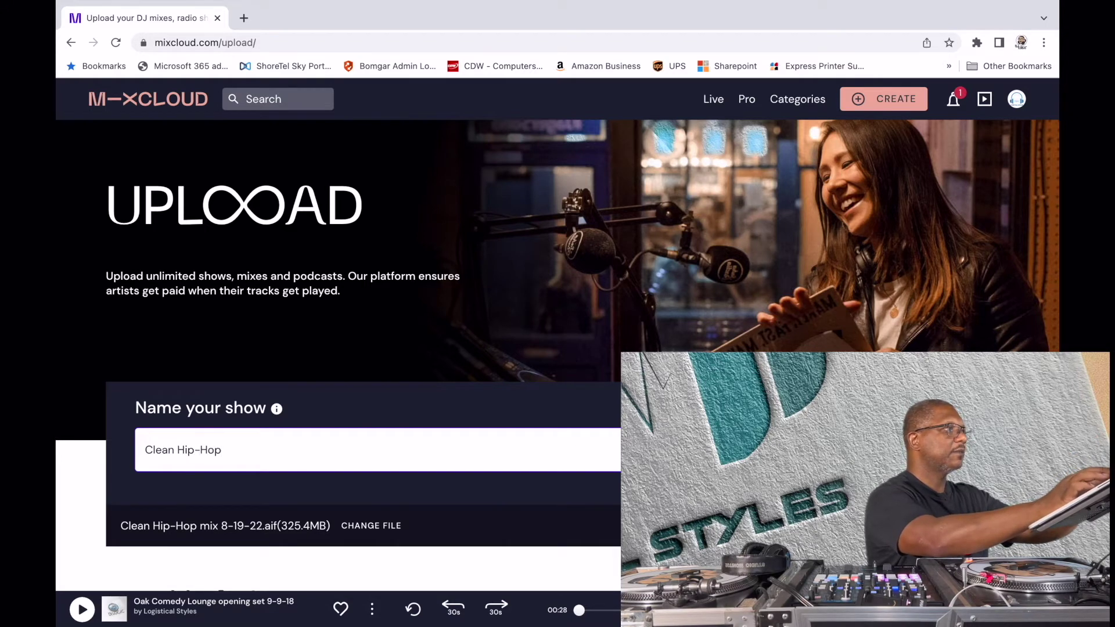
text( Mix )
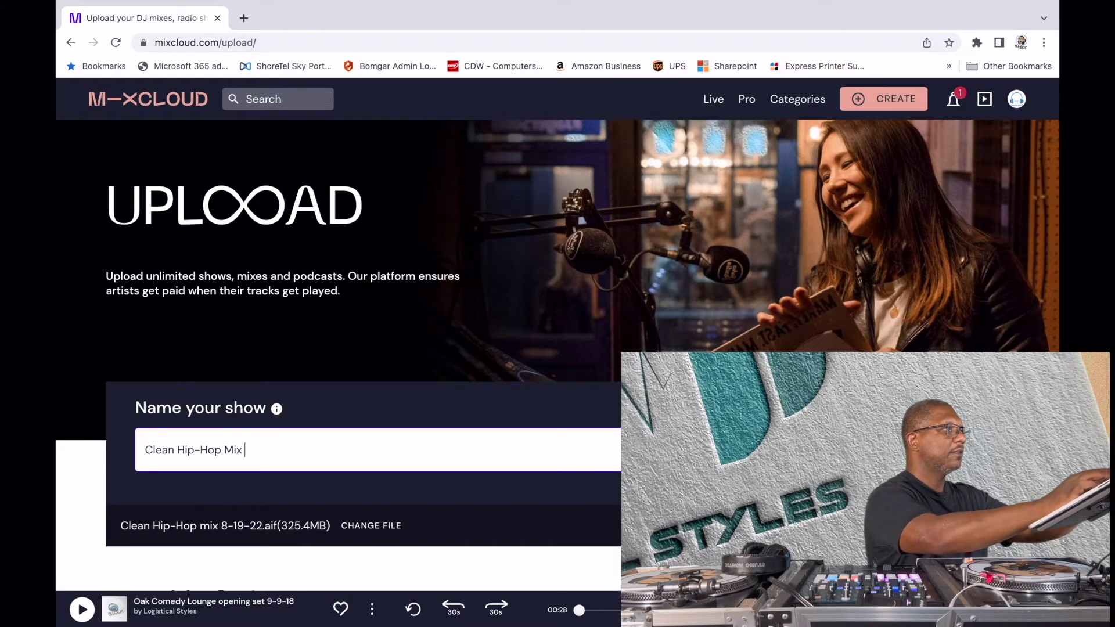
text(8)
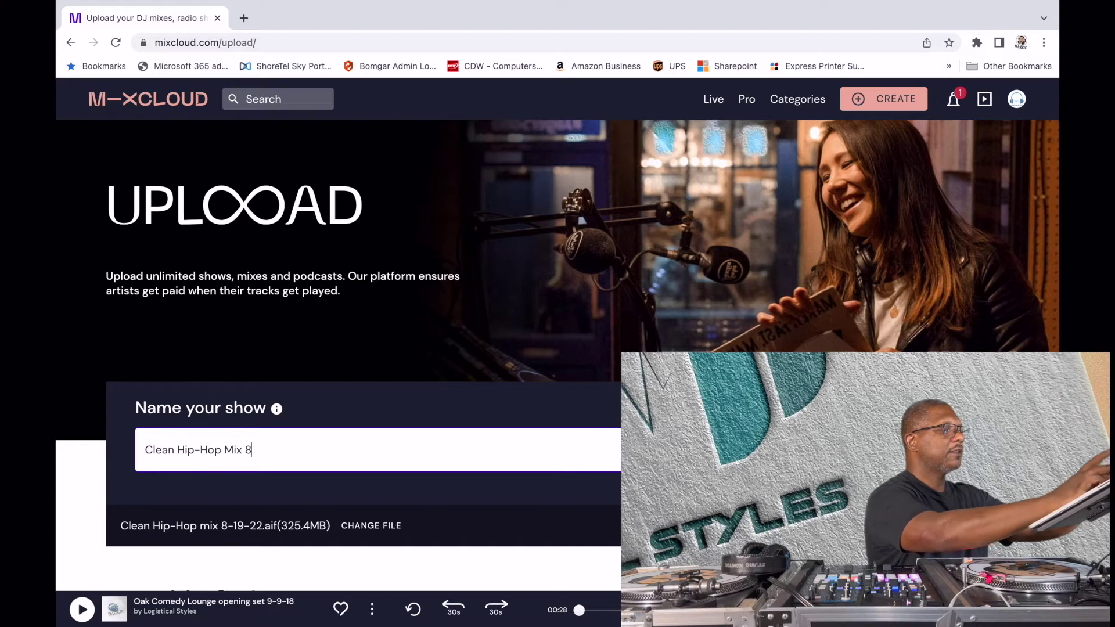
text(-19-22)
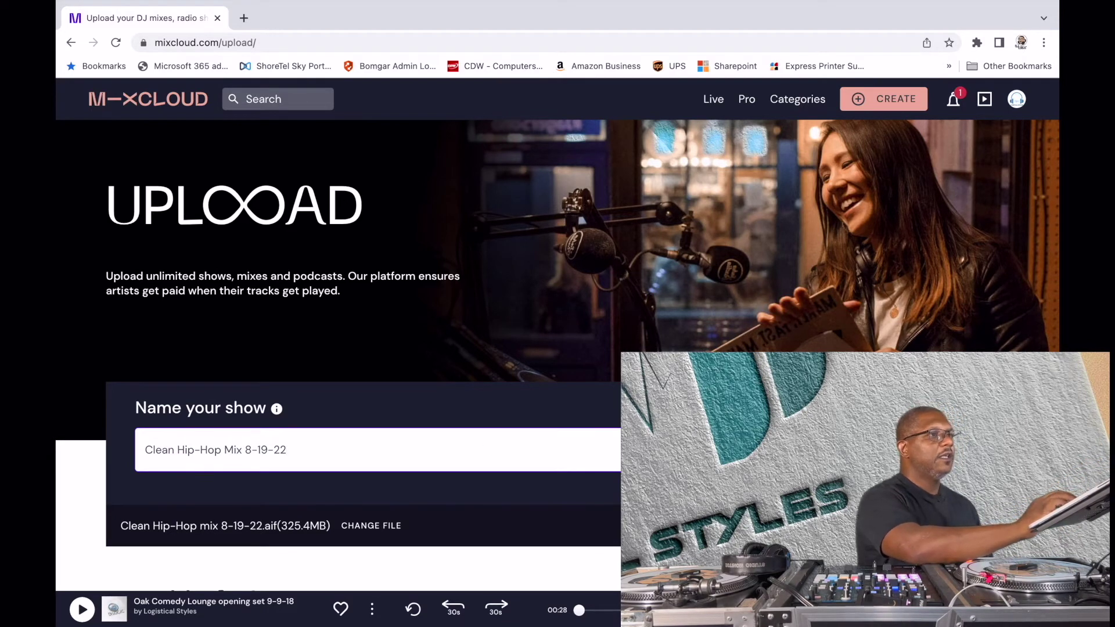
key(Return)
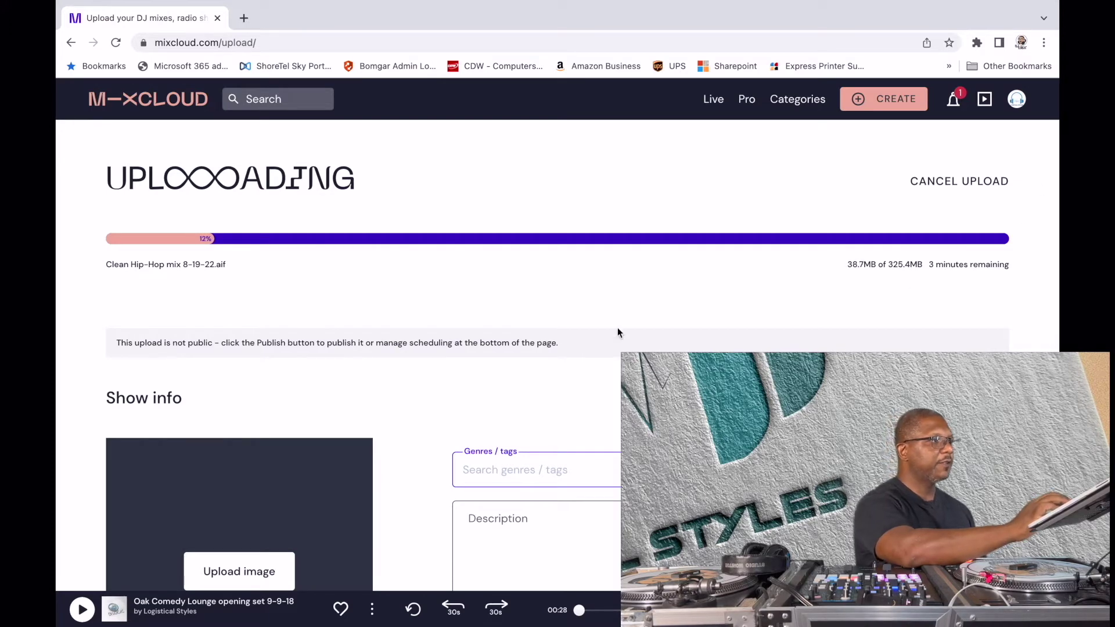
- Describe the show as "This is a clean current and recurrent hip-hop mix."
scroll(401, 508, down, 3)
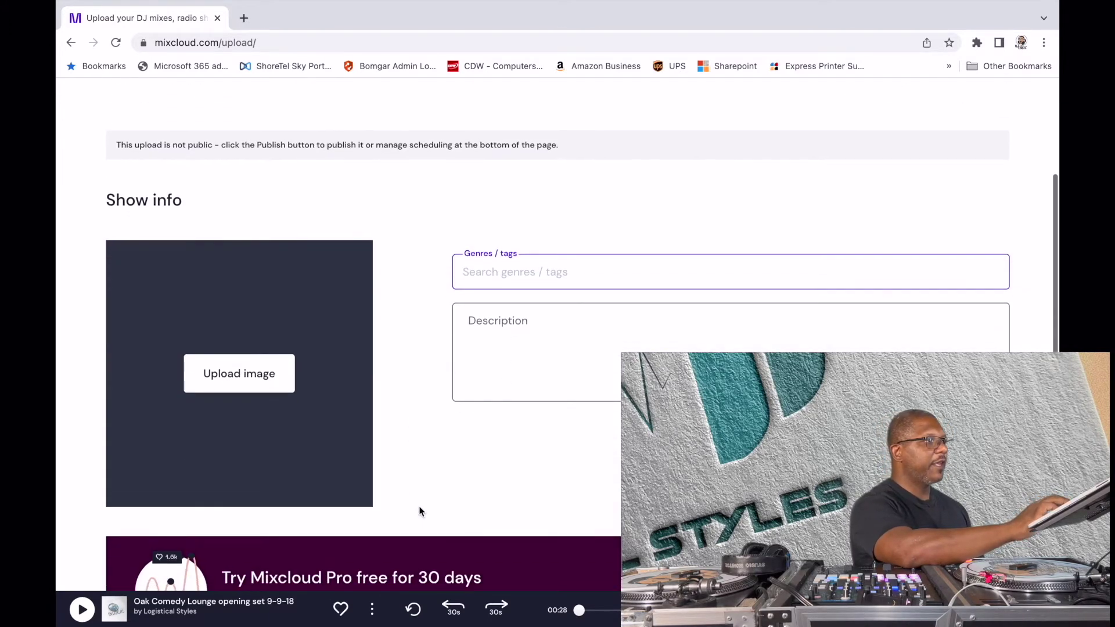
click(528, 330)
text(Th)
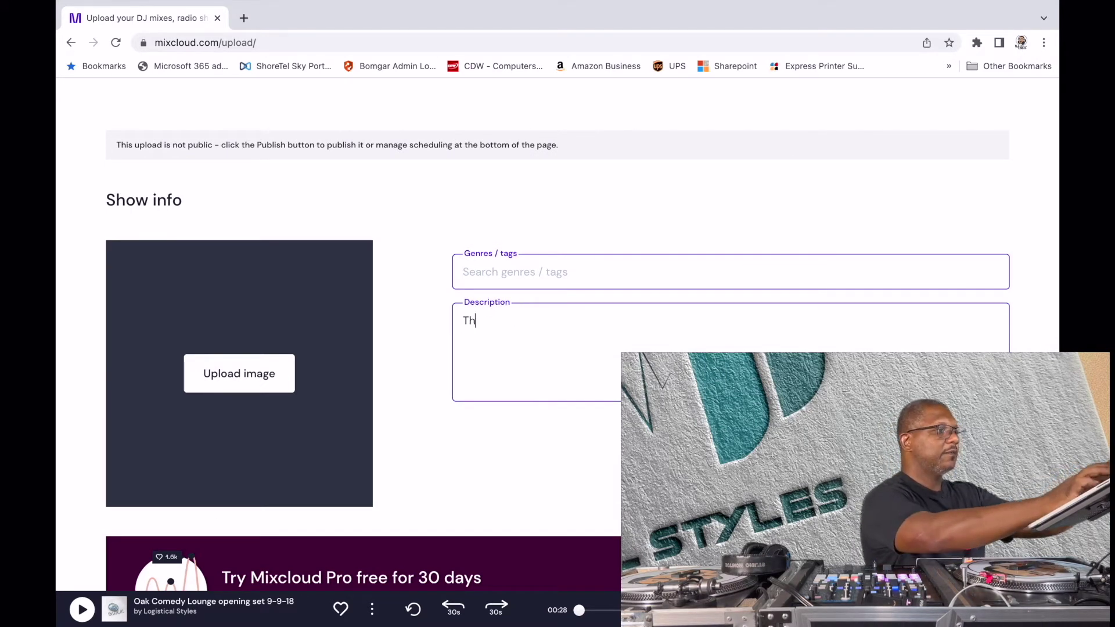
text(is is a clean current )
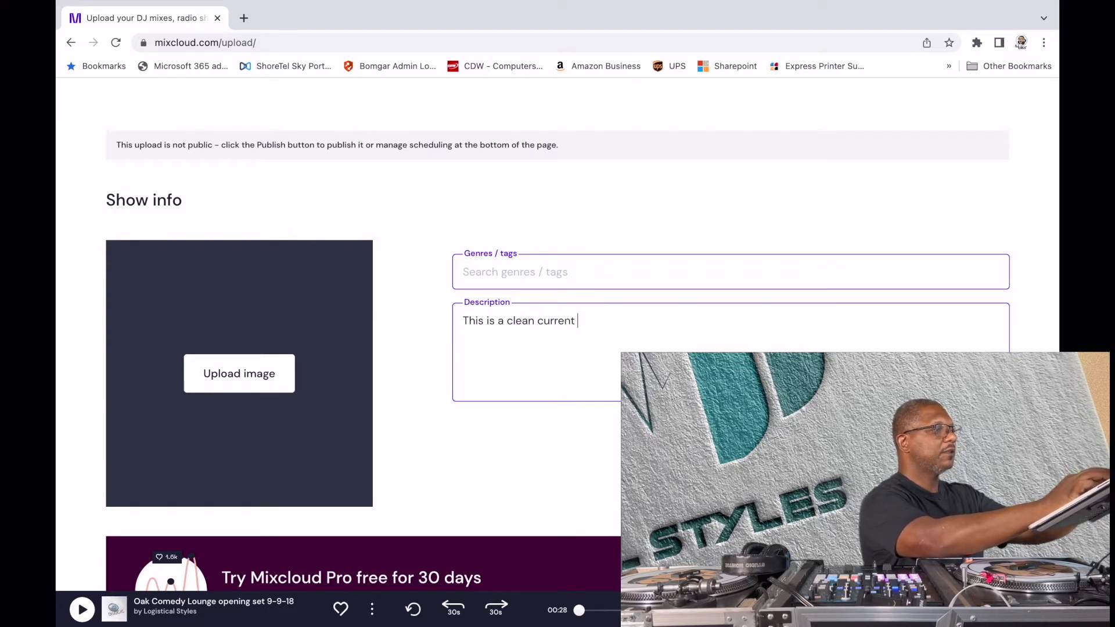
text(and recurrent hip-hop)
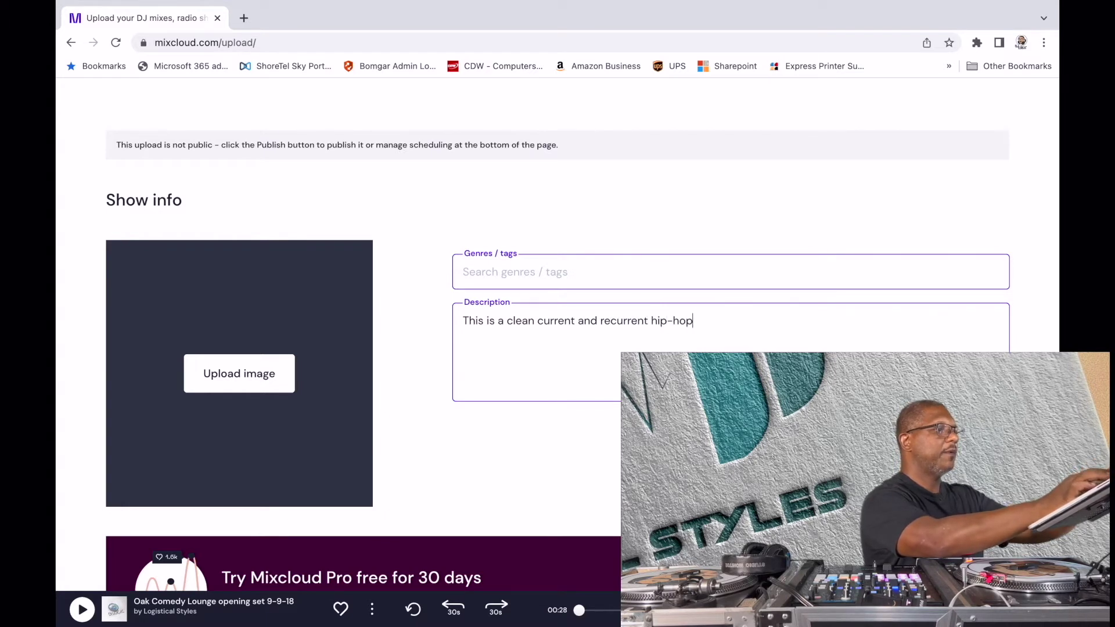
text( mix)
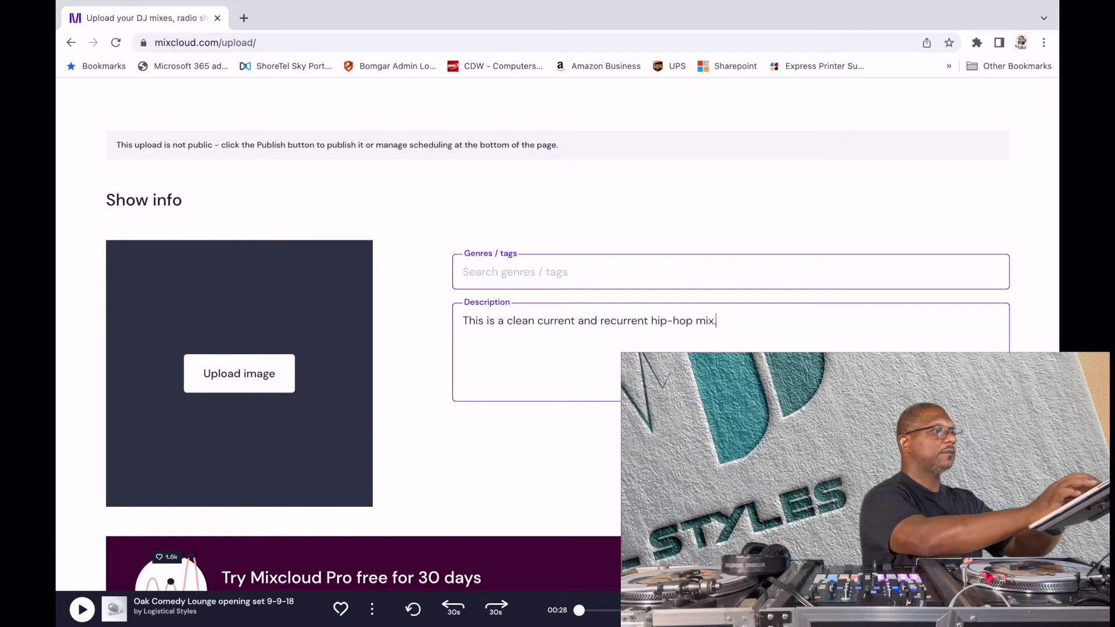
text(.)
- Search the show's genre tags for Hip-Hop, look through the suggestions and add the hip hop tag
click(518, 278)
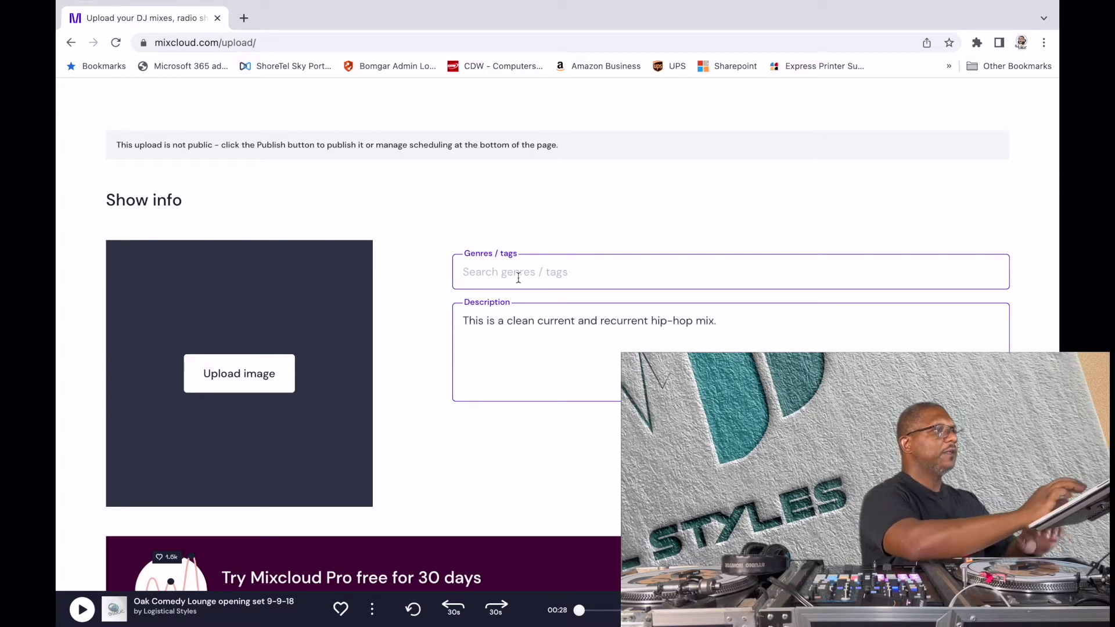
text(Hip-)
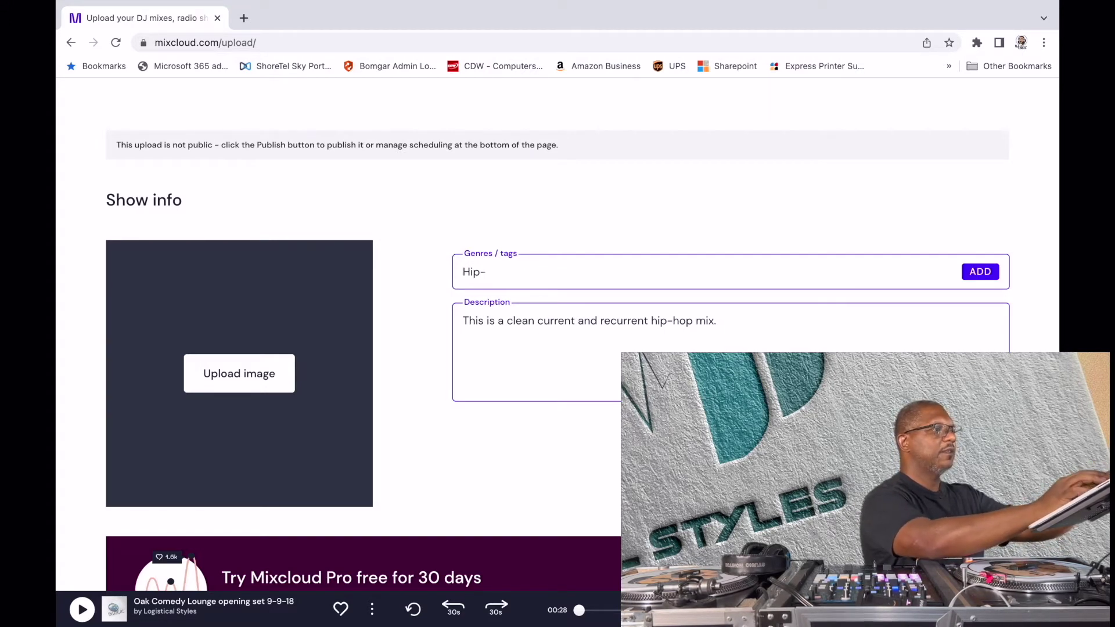
text(Hop)
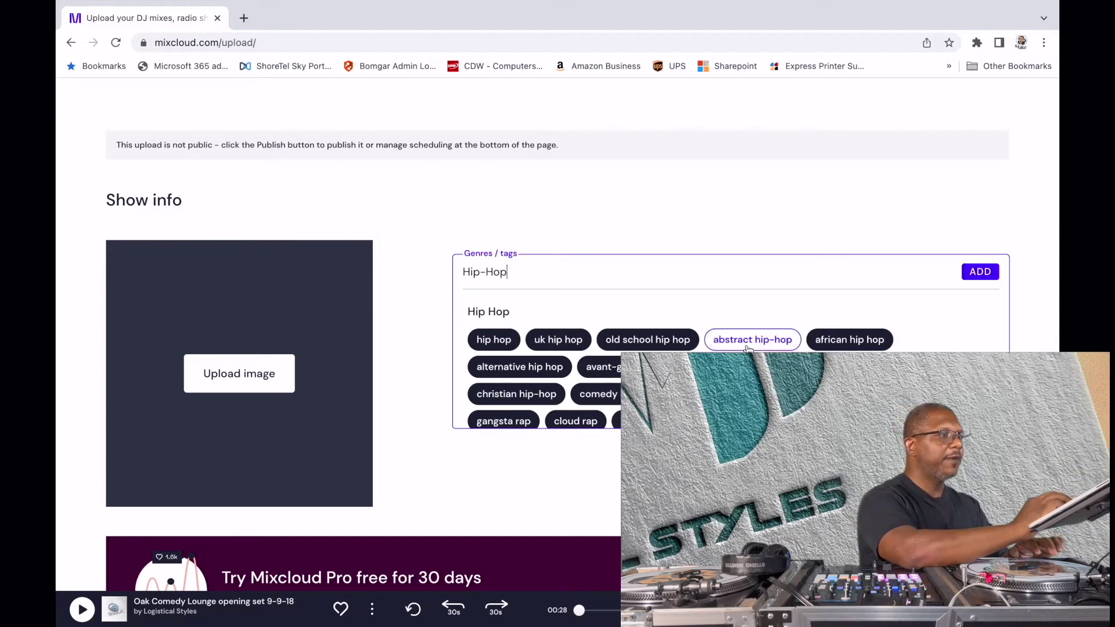
scroll(748, 348, down, 2)
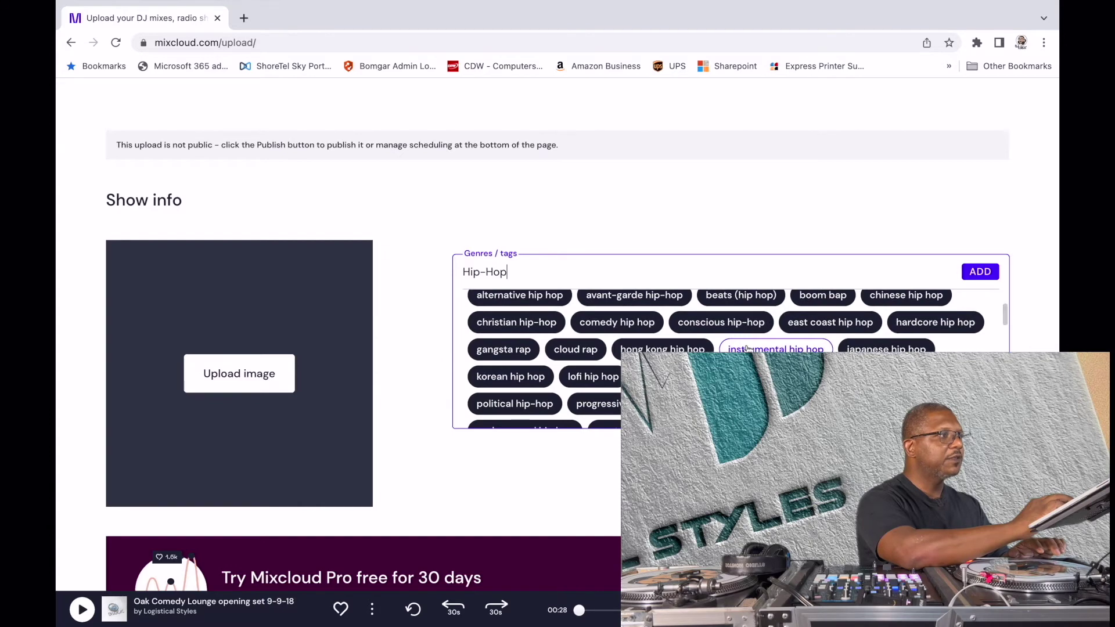
scroll(748, 348, down, 1)
scroll(748, 347, up, 2)
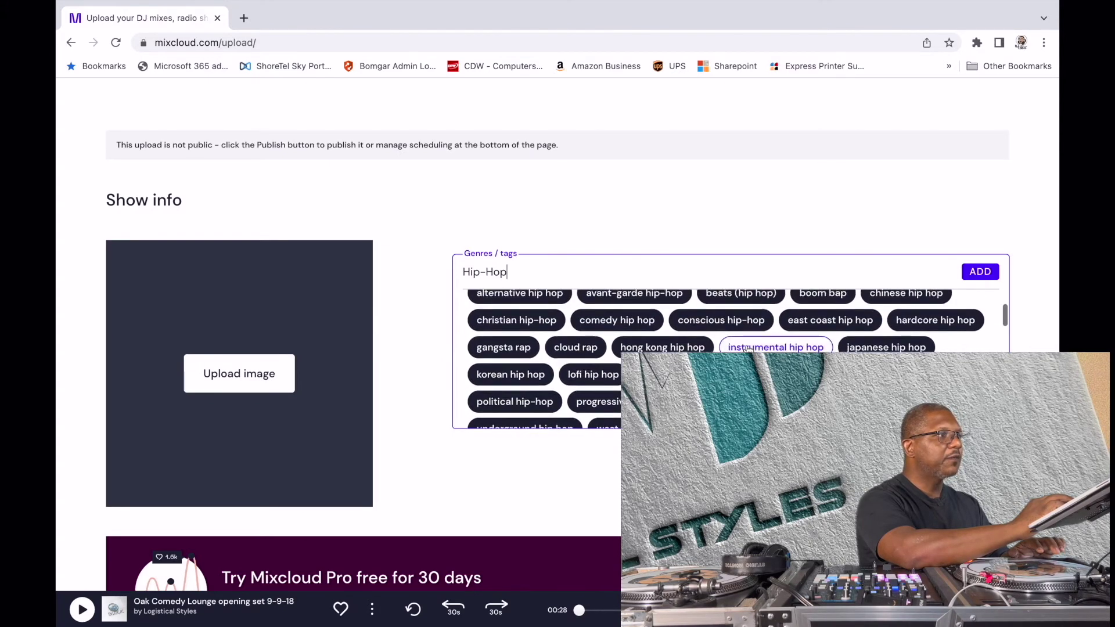
scroll(748, 348, up, 2)
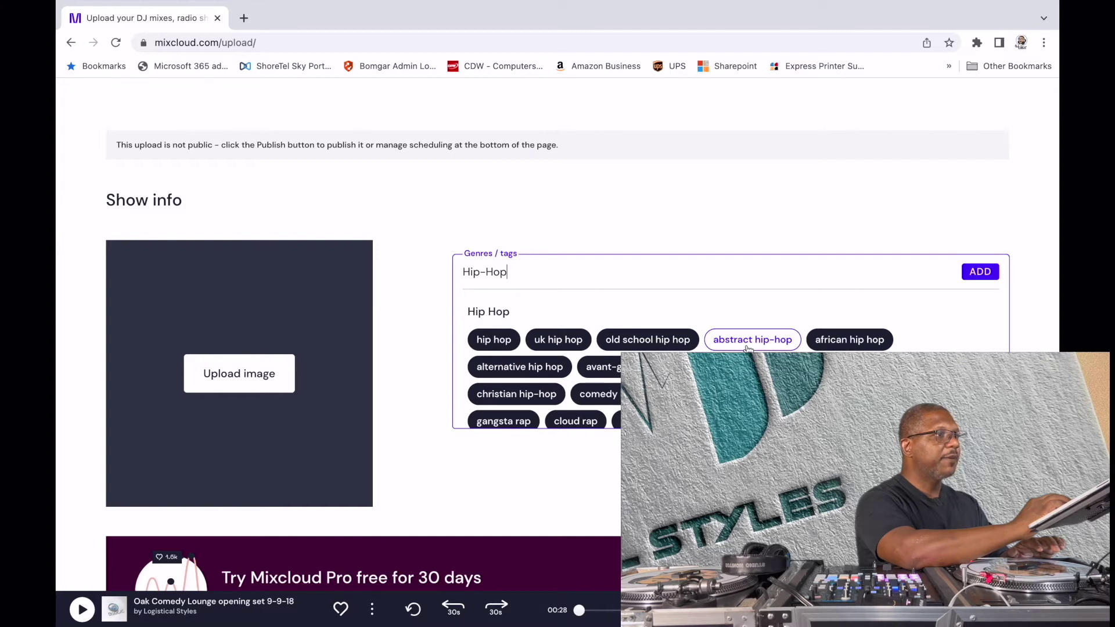
scroll(749, 347, down, 1)
scroll(749, 348, up, 1)
scroll(749, 348, down, 1)
click(556, 334)
click(501, 331)
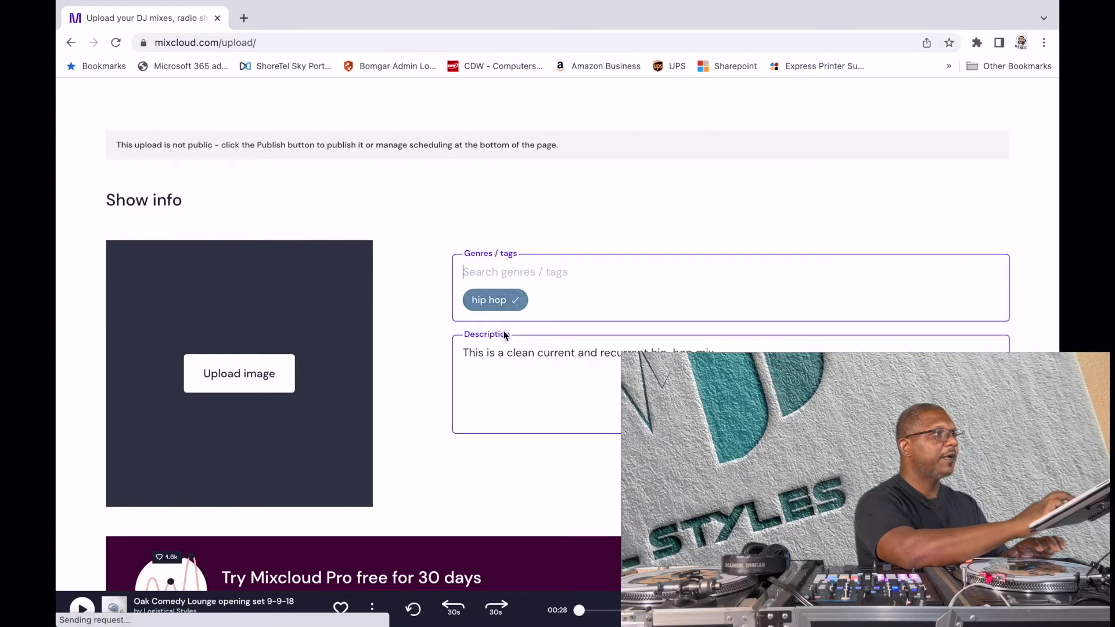
- Add the afrobeats / afropop and throwback mix tags to the show
text(Afrobe)
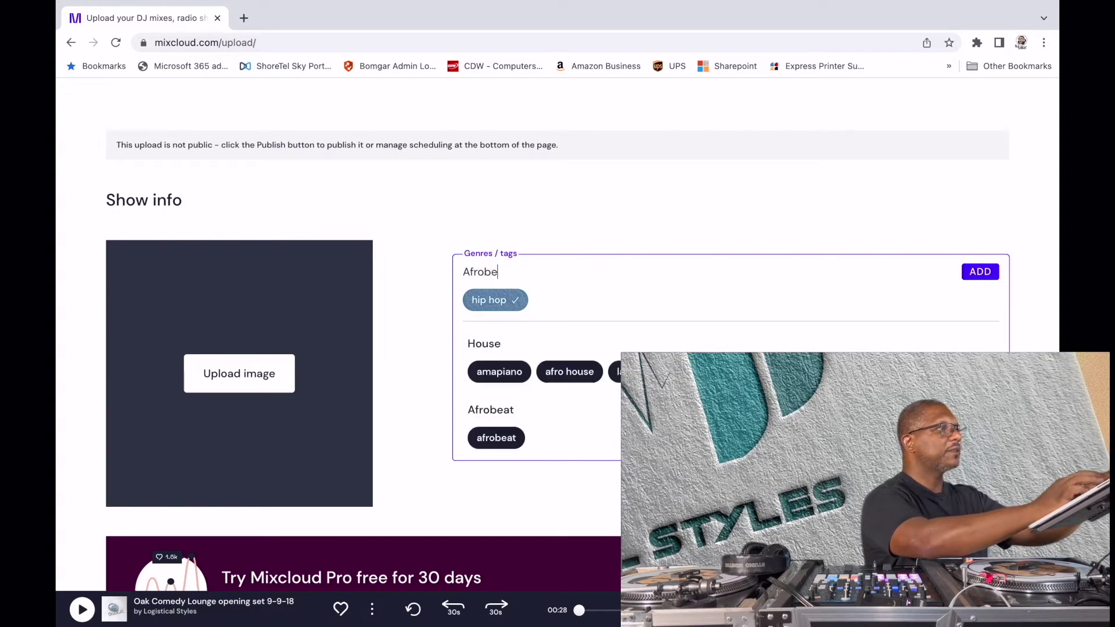
click(523, 372)
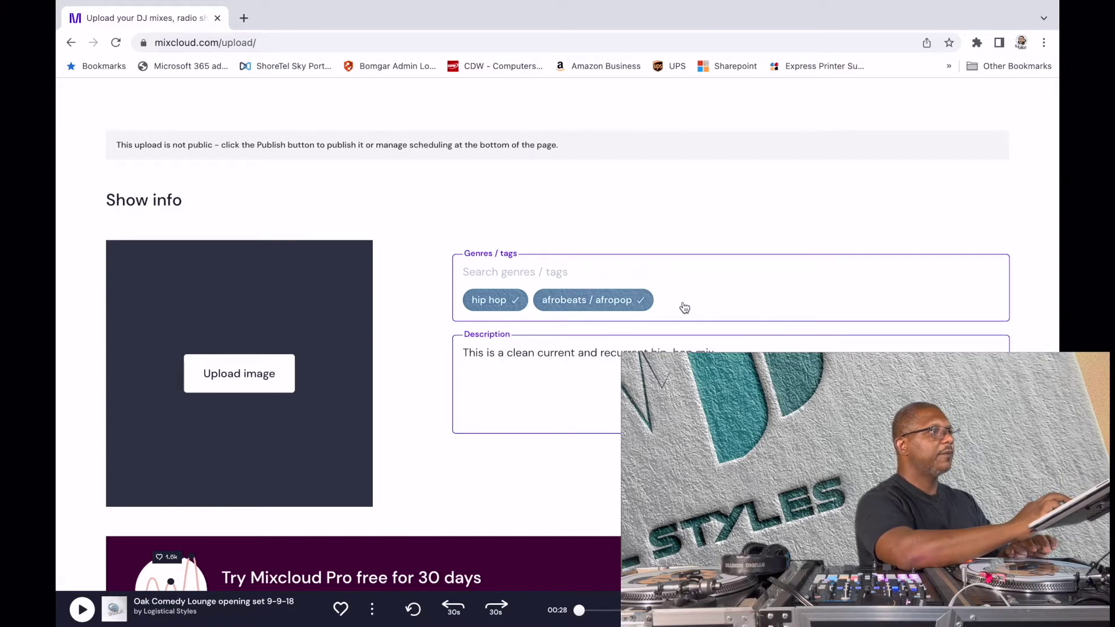
text(t)
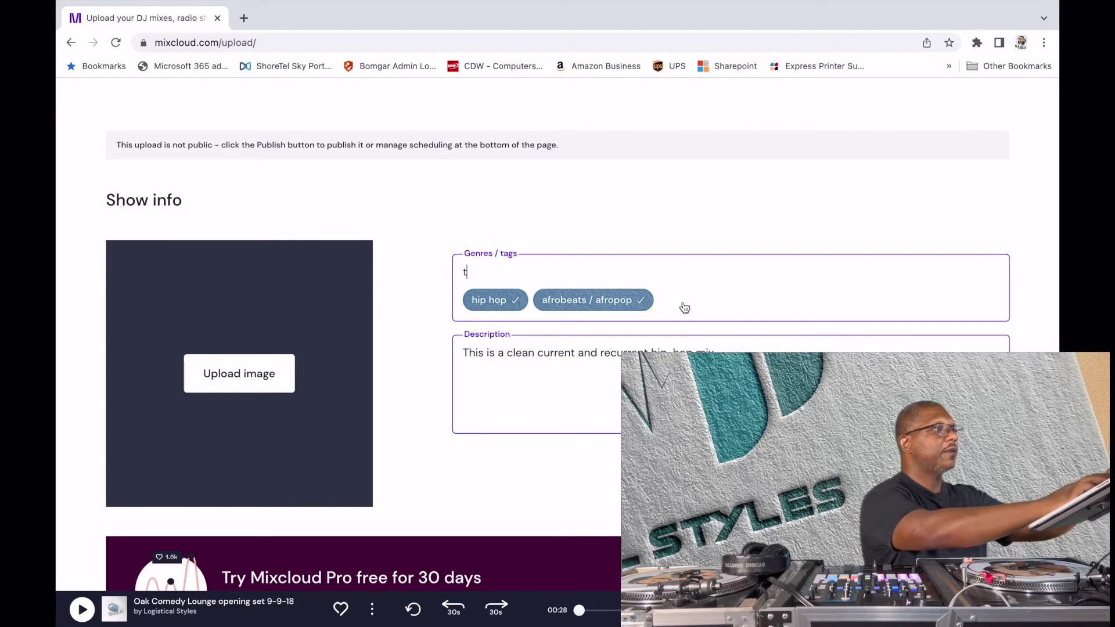
text(hrowbac)
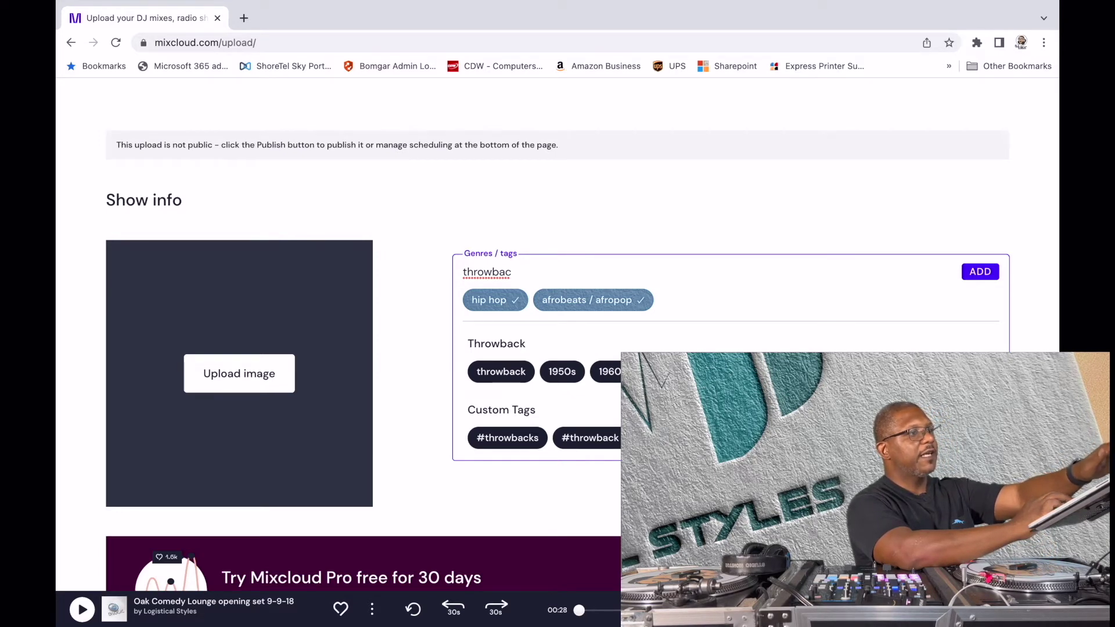
key(Return)
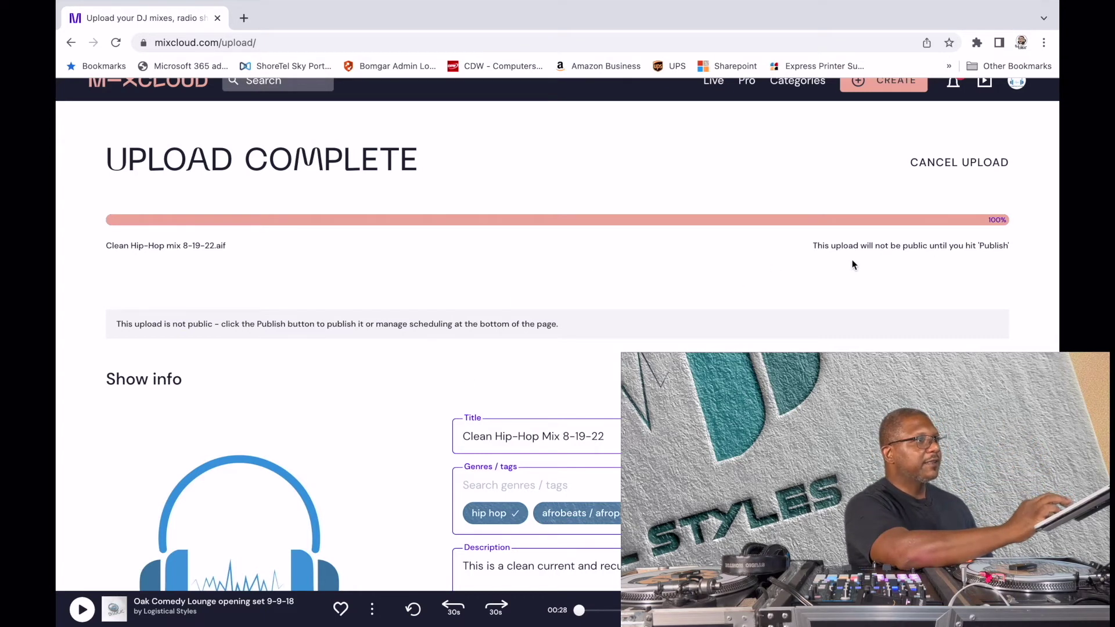
- Expand the show's Tracklist & Timestamp section and choose to import the tracklist from a Serato Playlist
scroll(256, 442, down, 3)
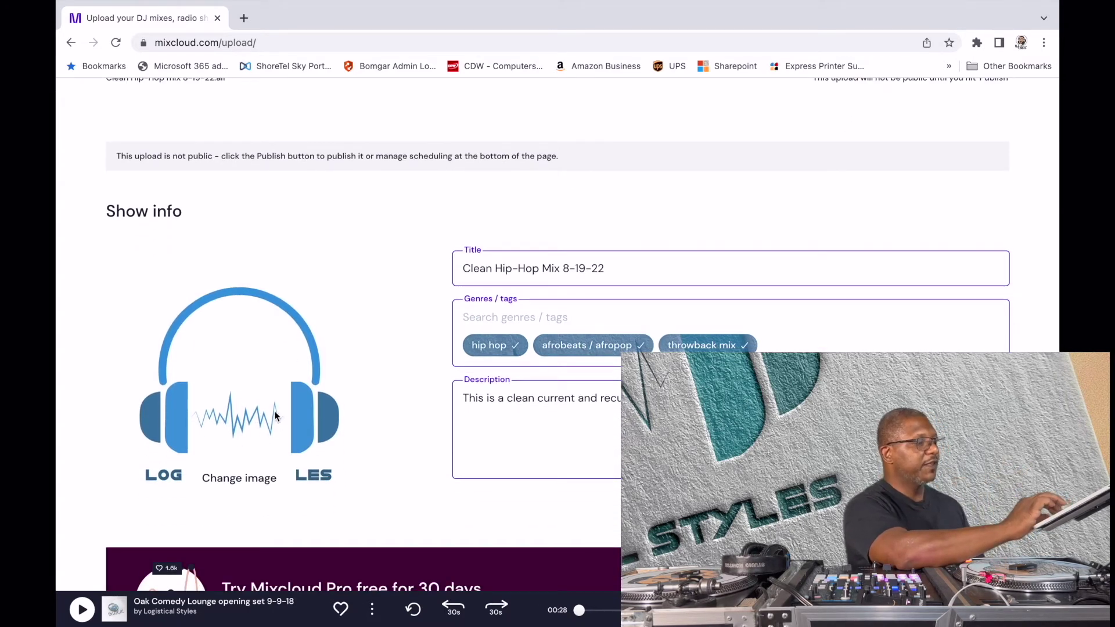
scroll(275, 416, down, 7)
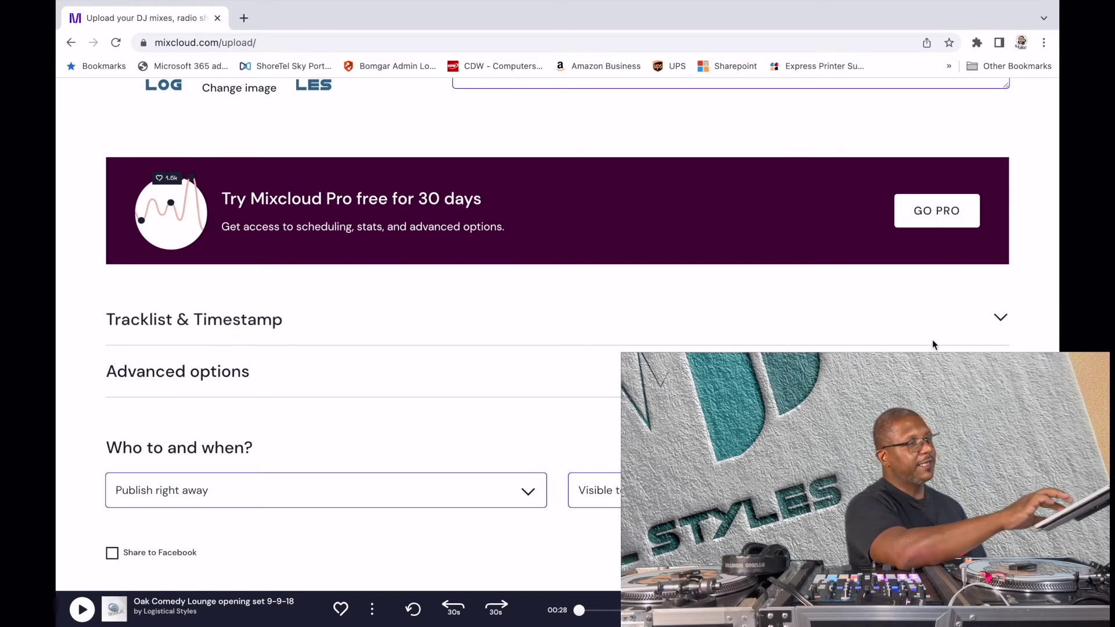
click(997, 329)
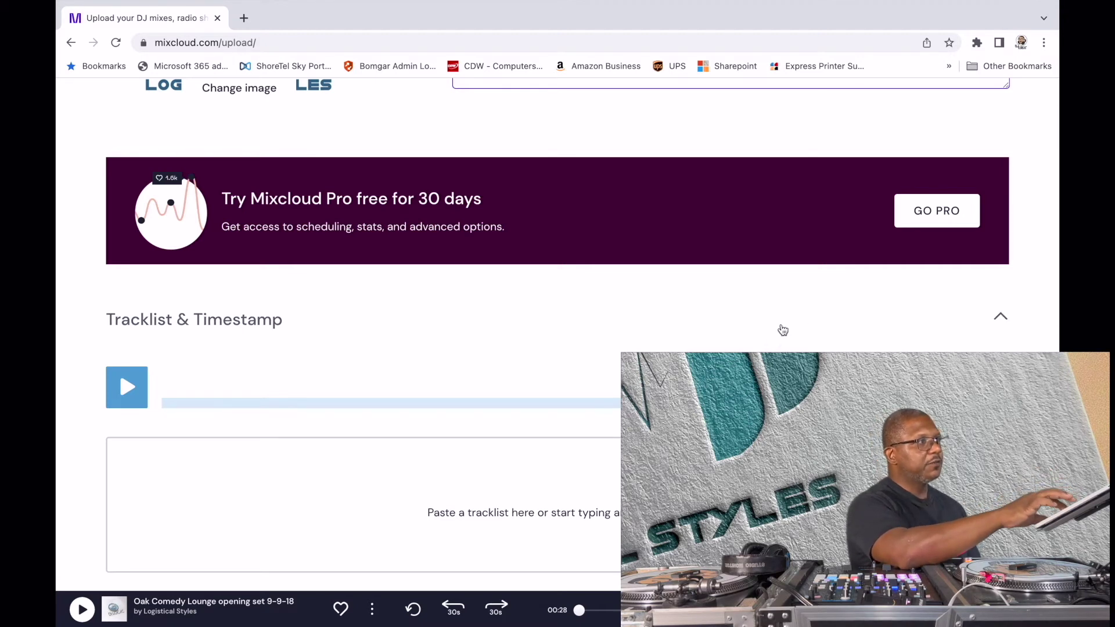
scroll(615, 376, down, 3)
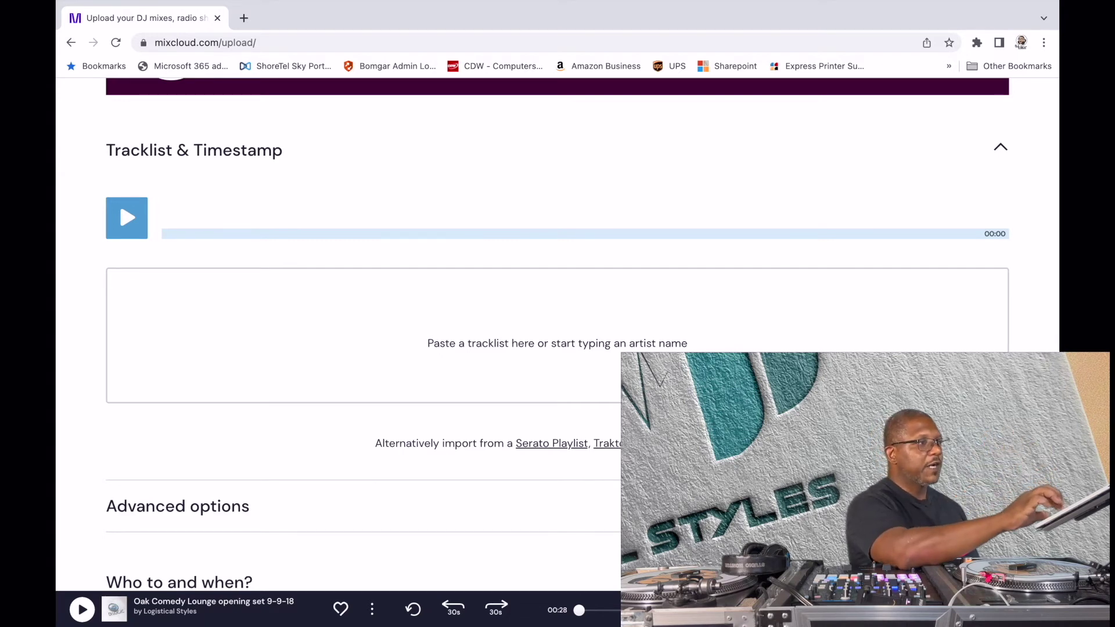
click(548, 447)
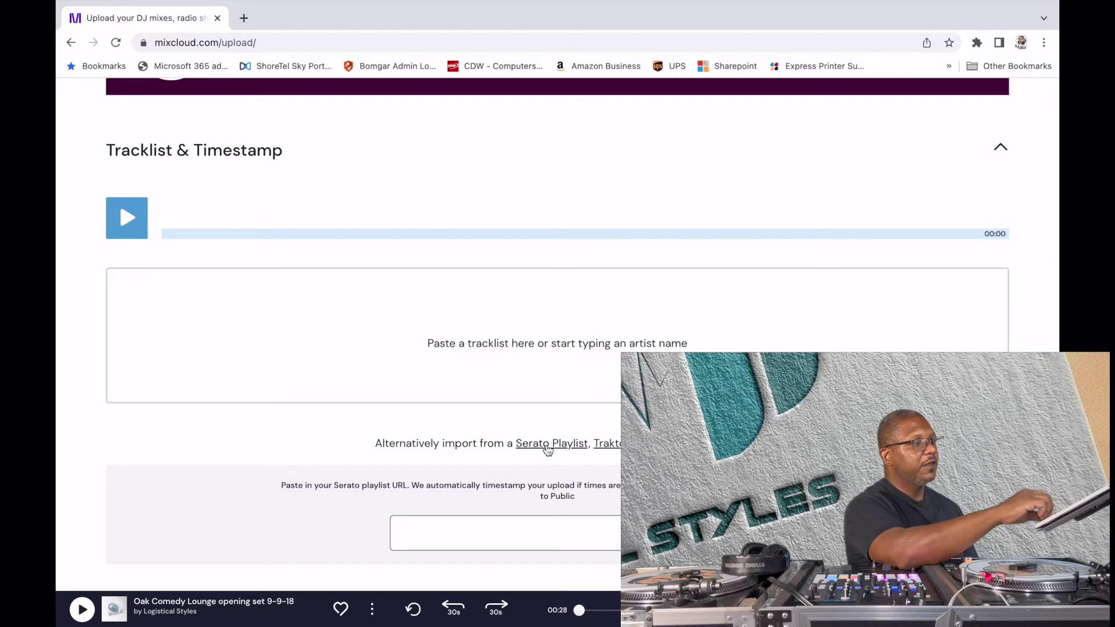
click(466, 547)
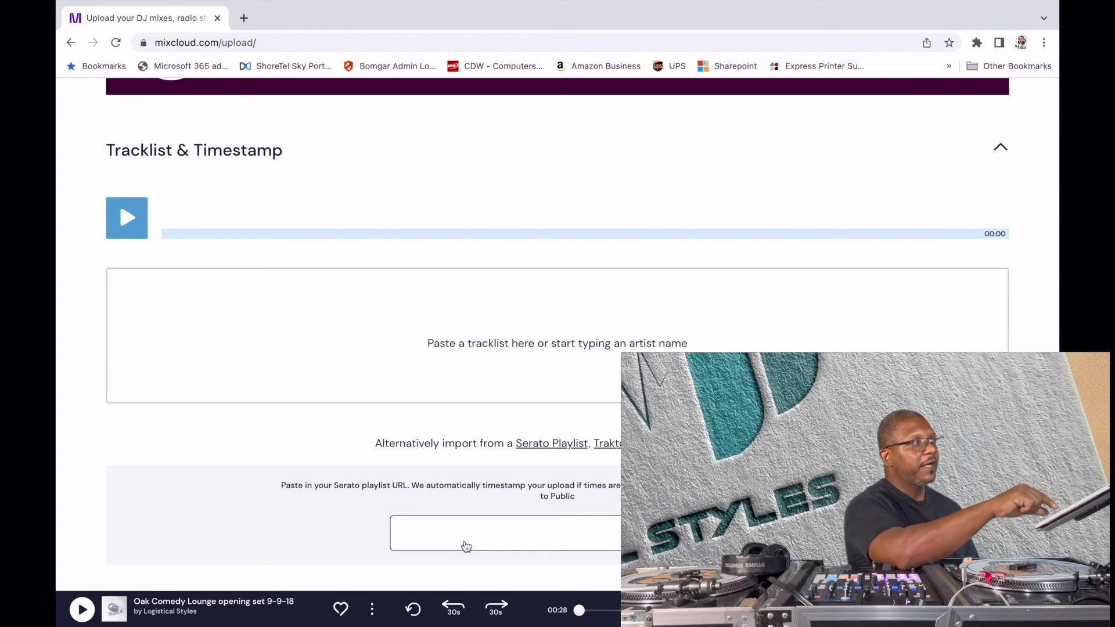
- Switch to the Clean Hip-Hop mix 8/19/22 playlist page on serato.com in Safari and copy its full URL
key(ctrl+Left)
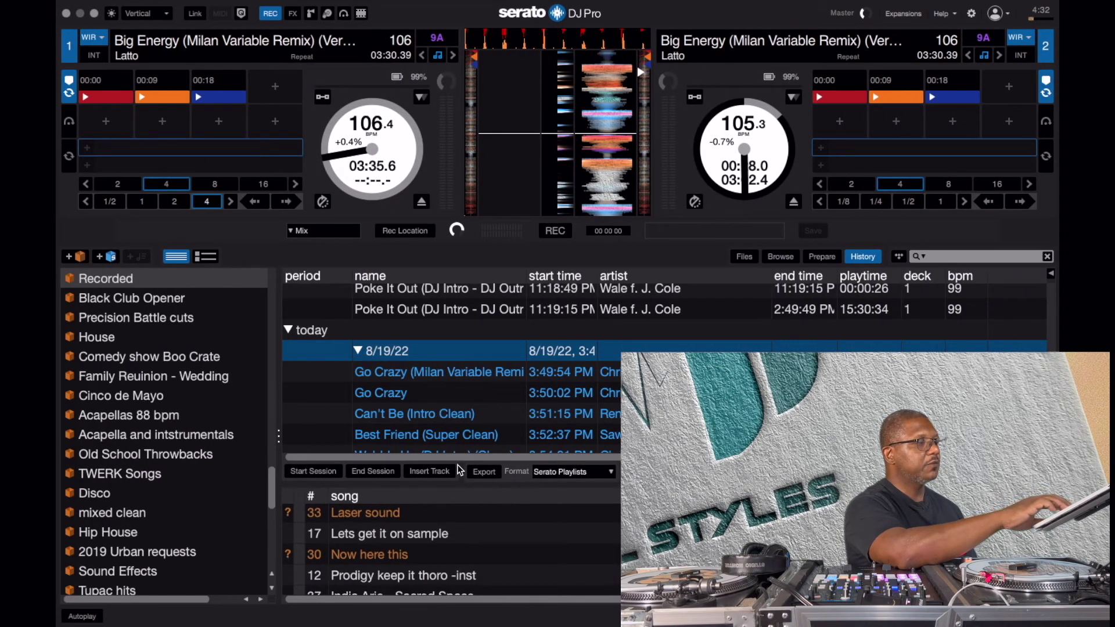
key(ctrl+Right)
key(ctrl+Right)
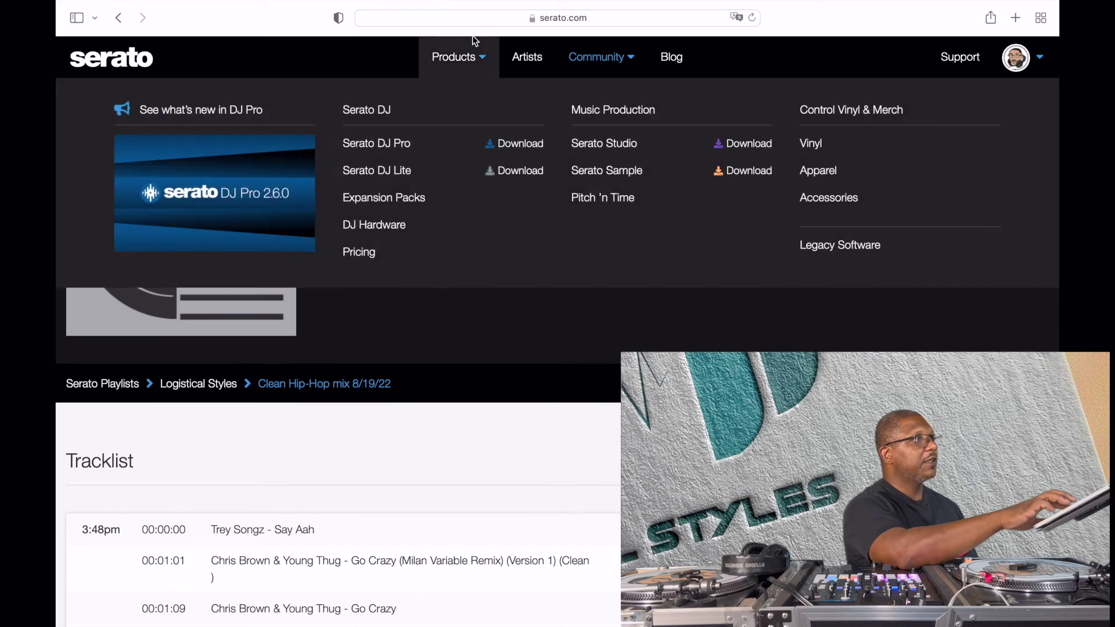
click(471, 15)
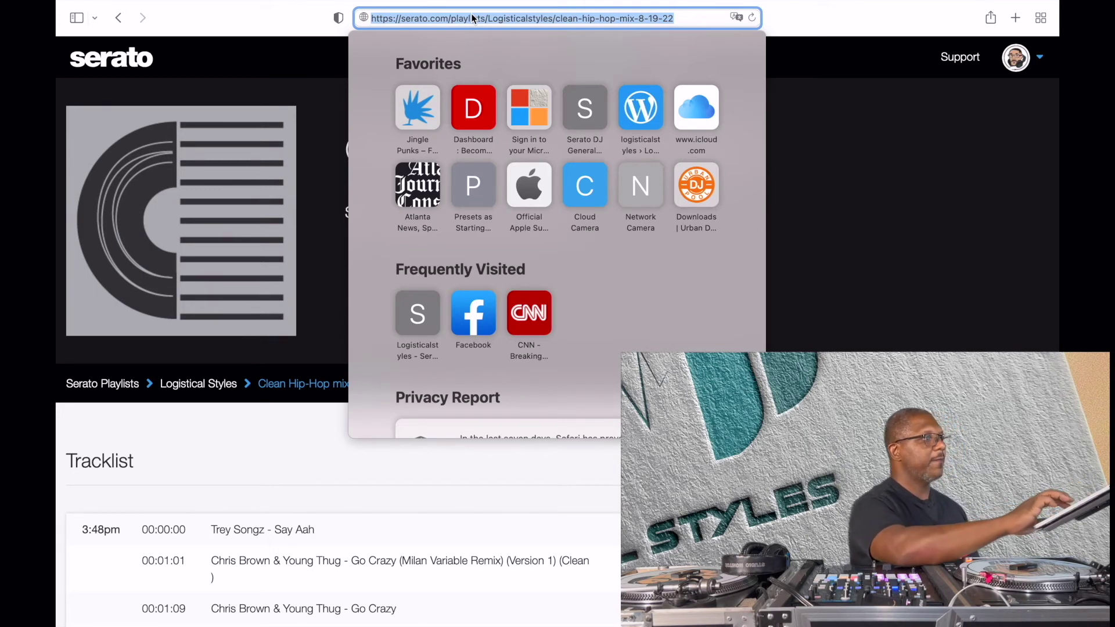
- Return to the Mixcloud upload in Chrome and import the tracklist from the copied Serato playlist URL
key(super+Tab)
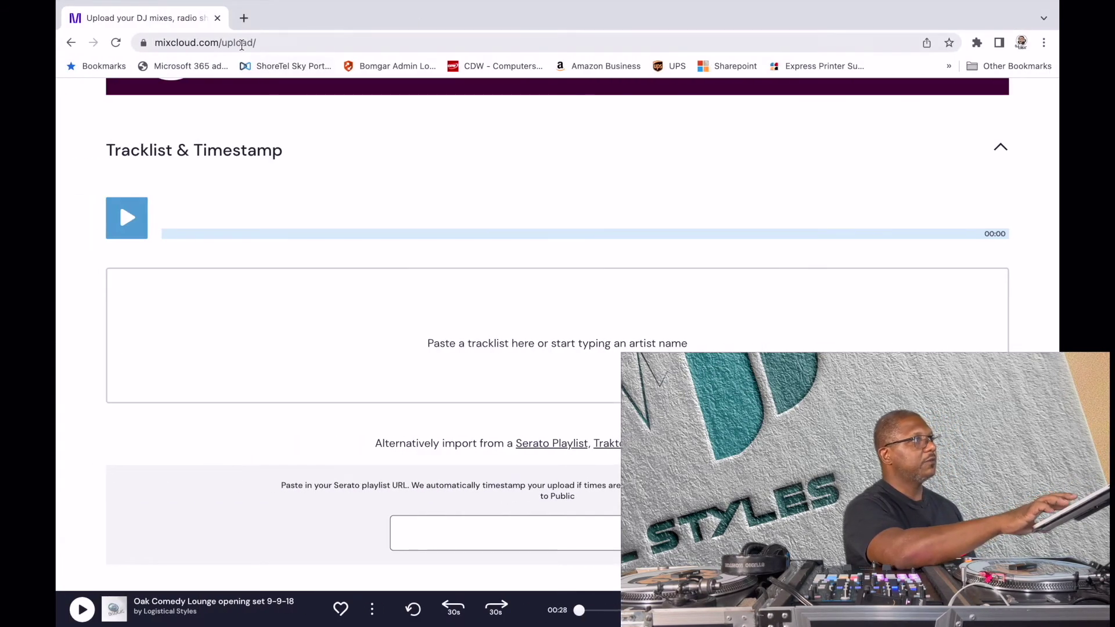
click(443, 541)
key(super+v)
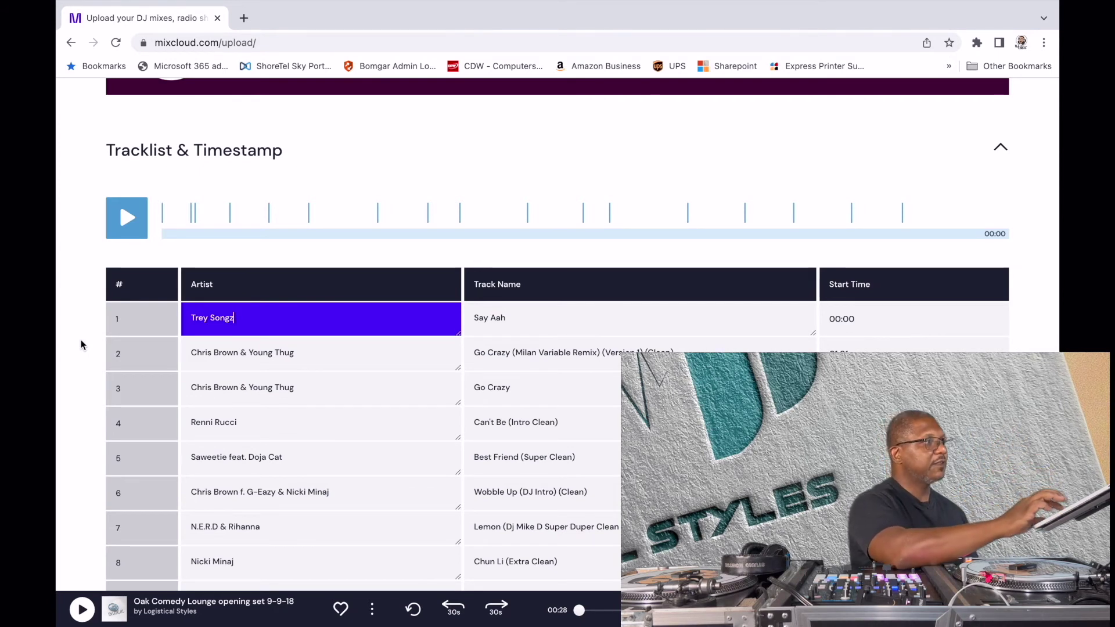
- Review the artists, track names and start times of the imported tracklist from the first row to the last
scroll(85, 426, down, 6)
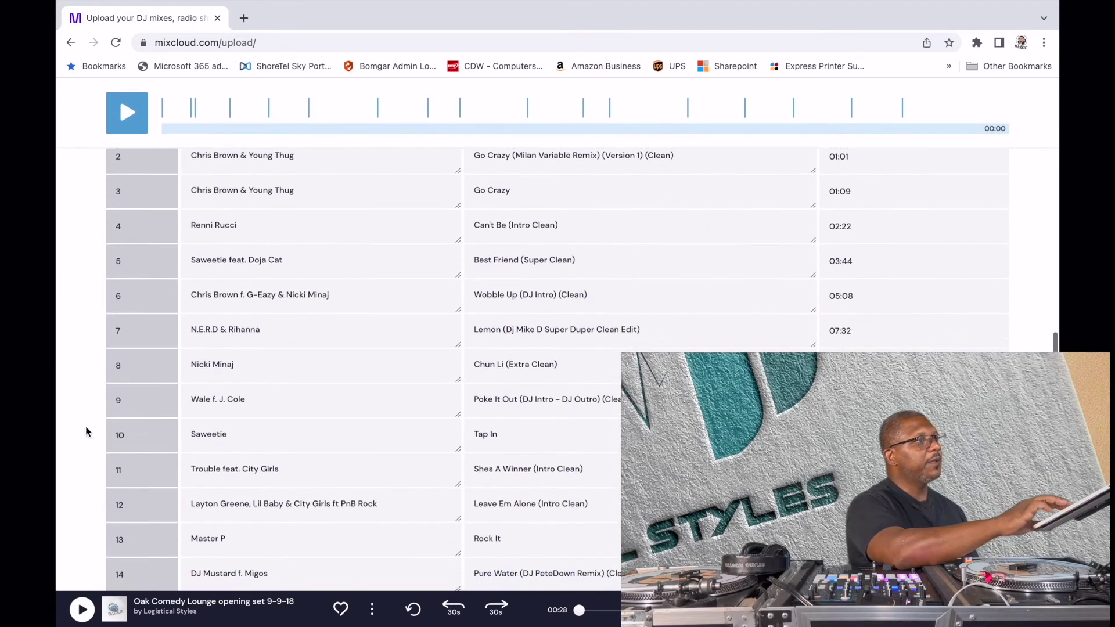
scroll(86, 431, down, 1)
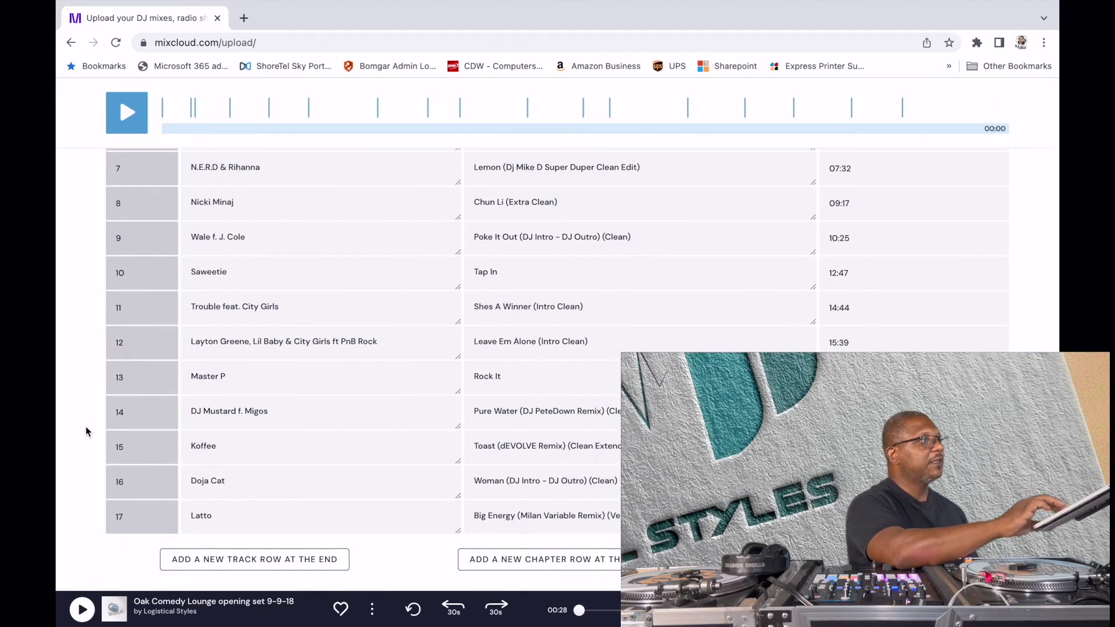
scroll(88, 409, up, 1)
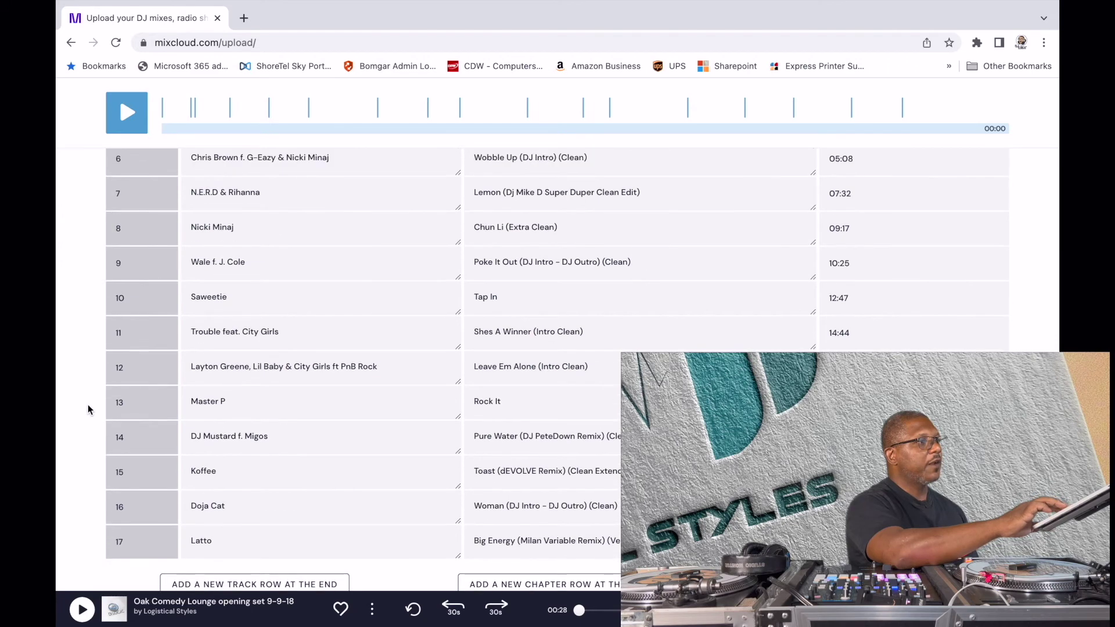
scroll(88, 409, down, 1)
scroll(88, 410, up, 9)
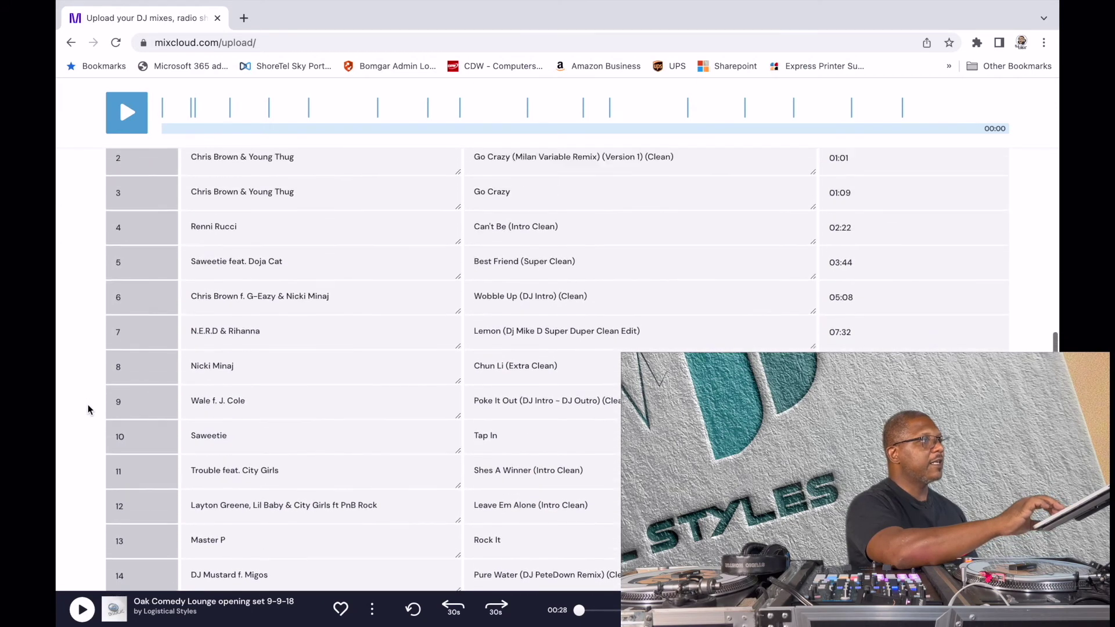
scroll(88, 405, up, 1)
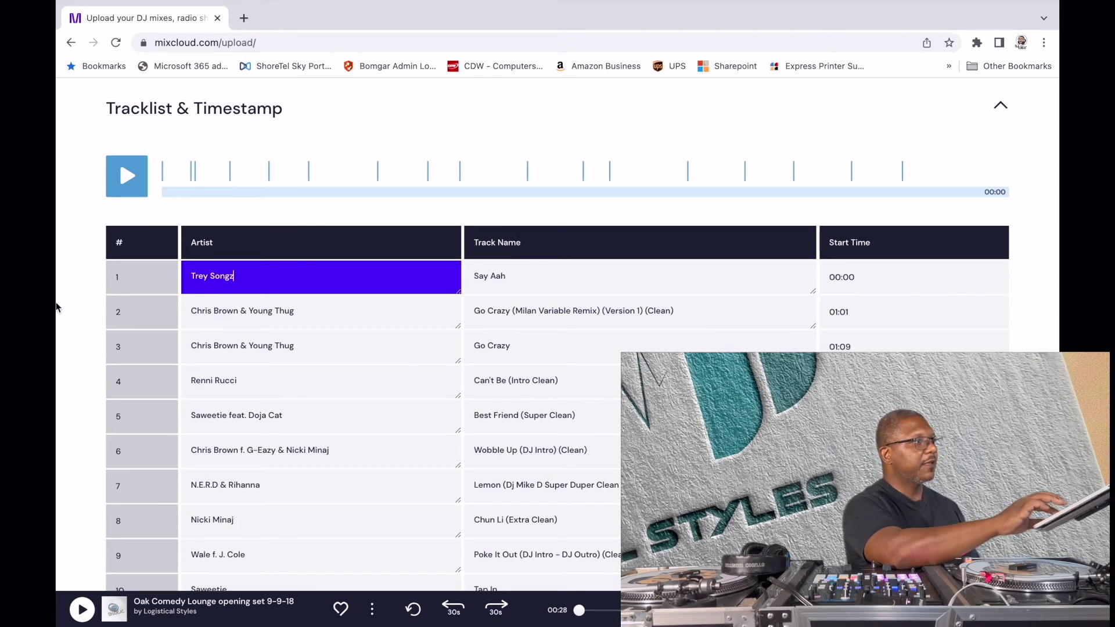
scroll(77, 437, down, 20)
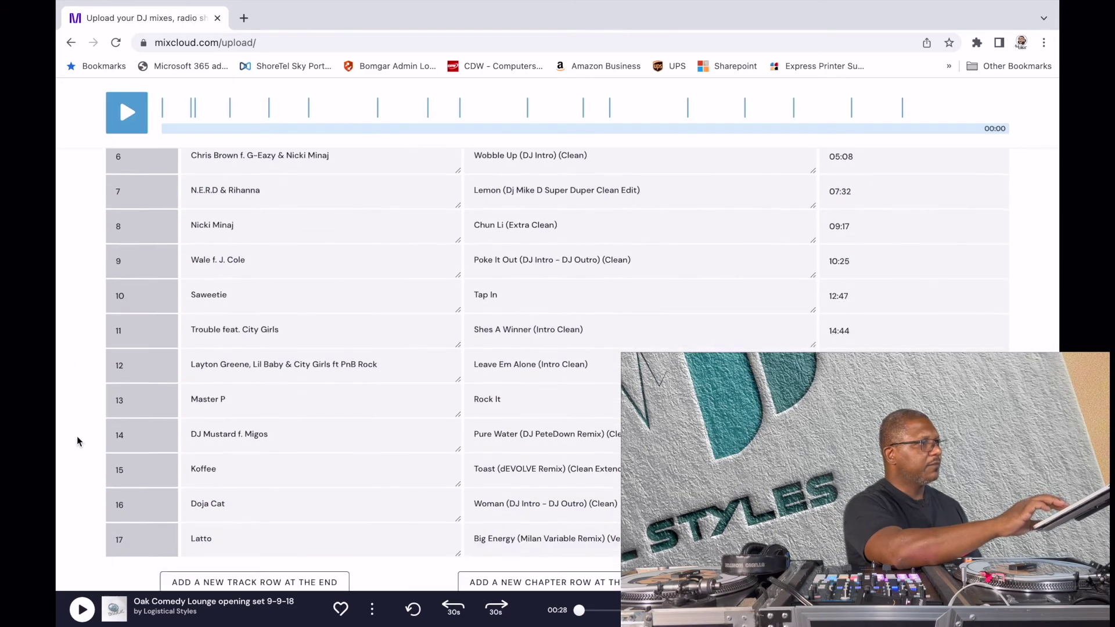
scroll(77, 437, down, 1)
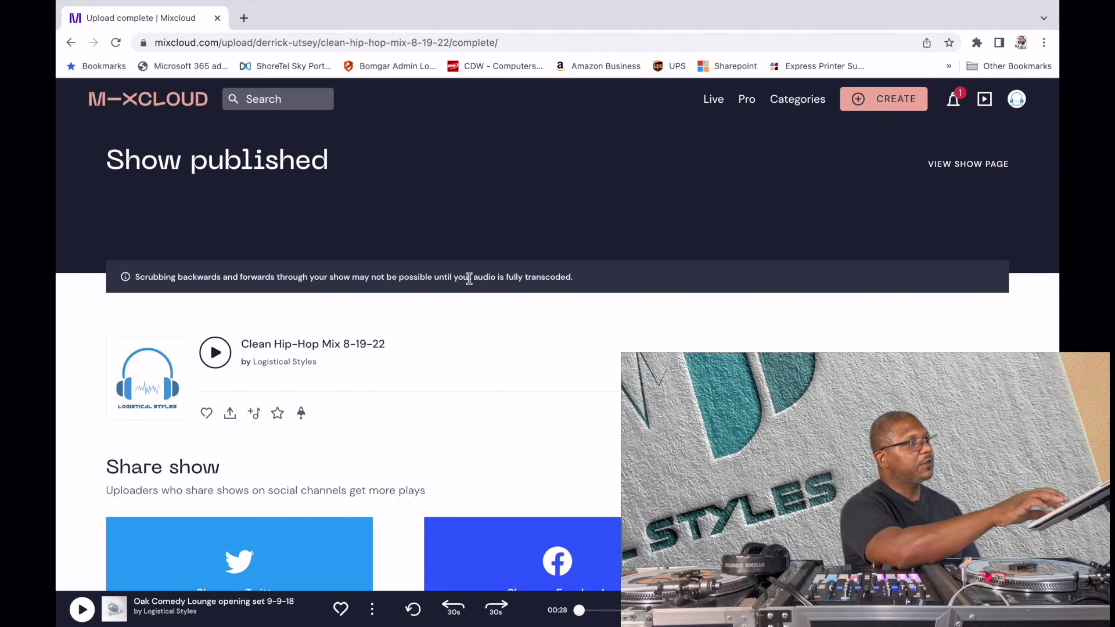
- Switch from the published show's page in Chrome back to Serato DJ Pro
mouse_move(167, 3)
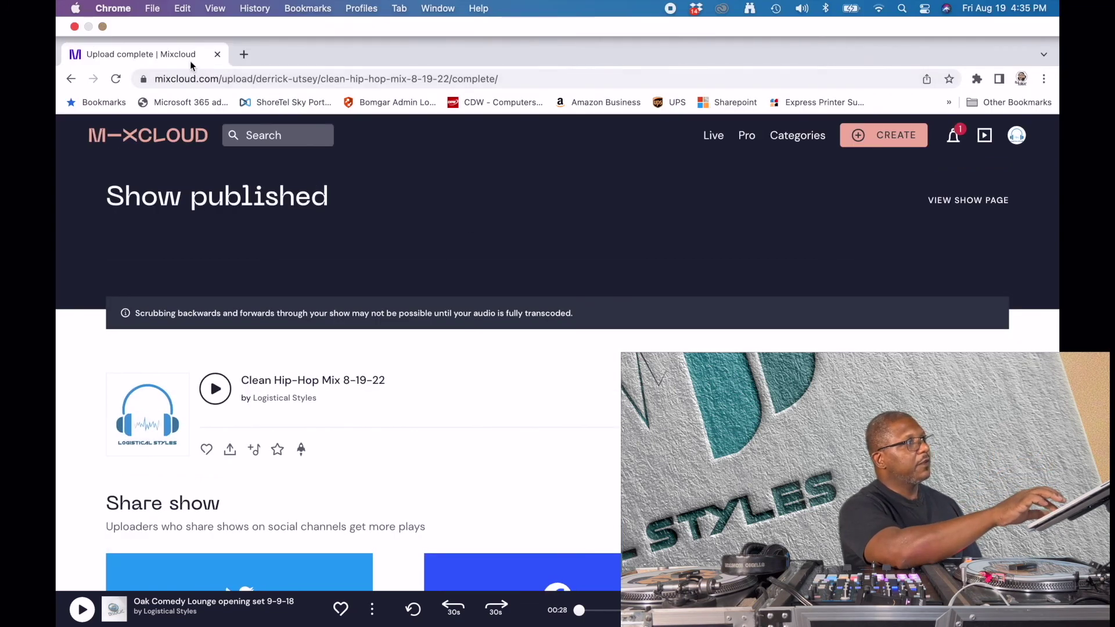
key(super+Tab)
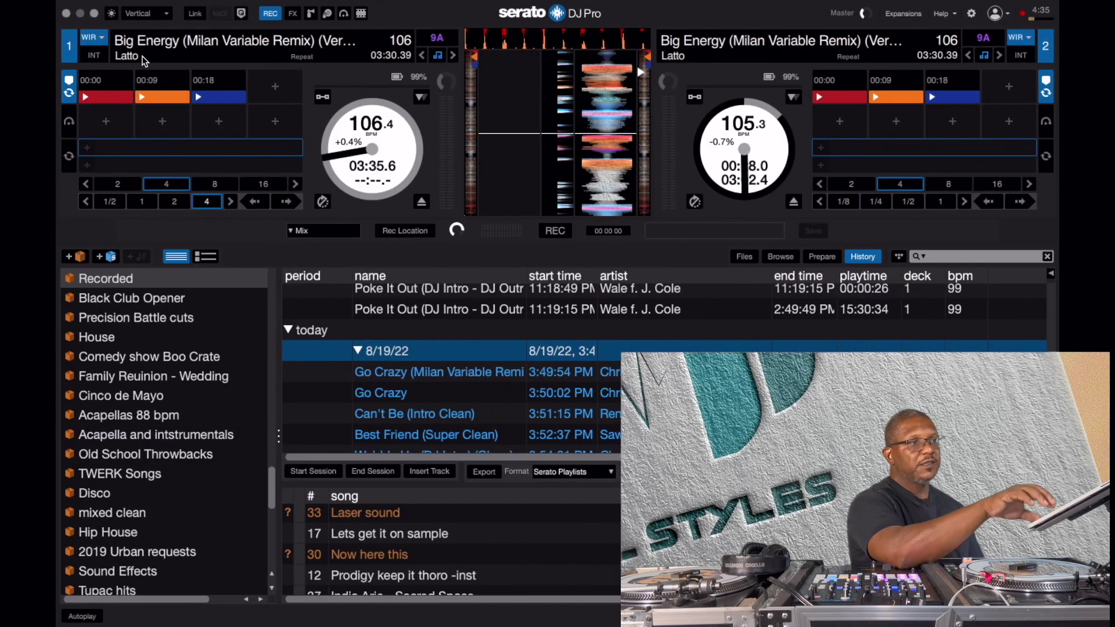